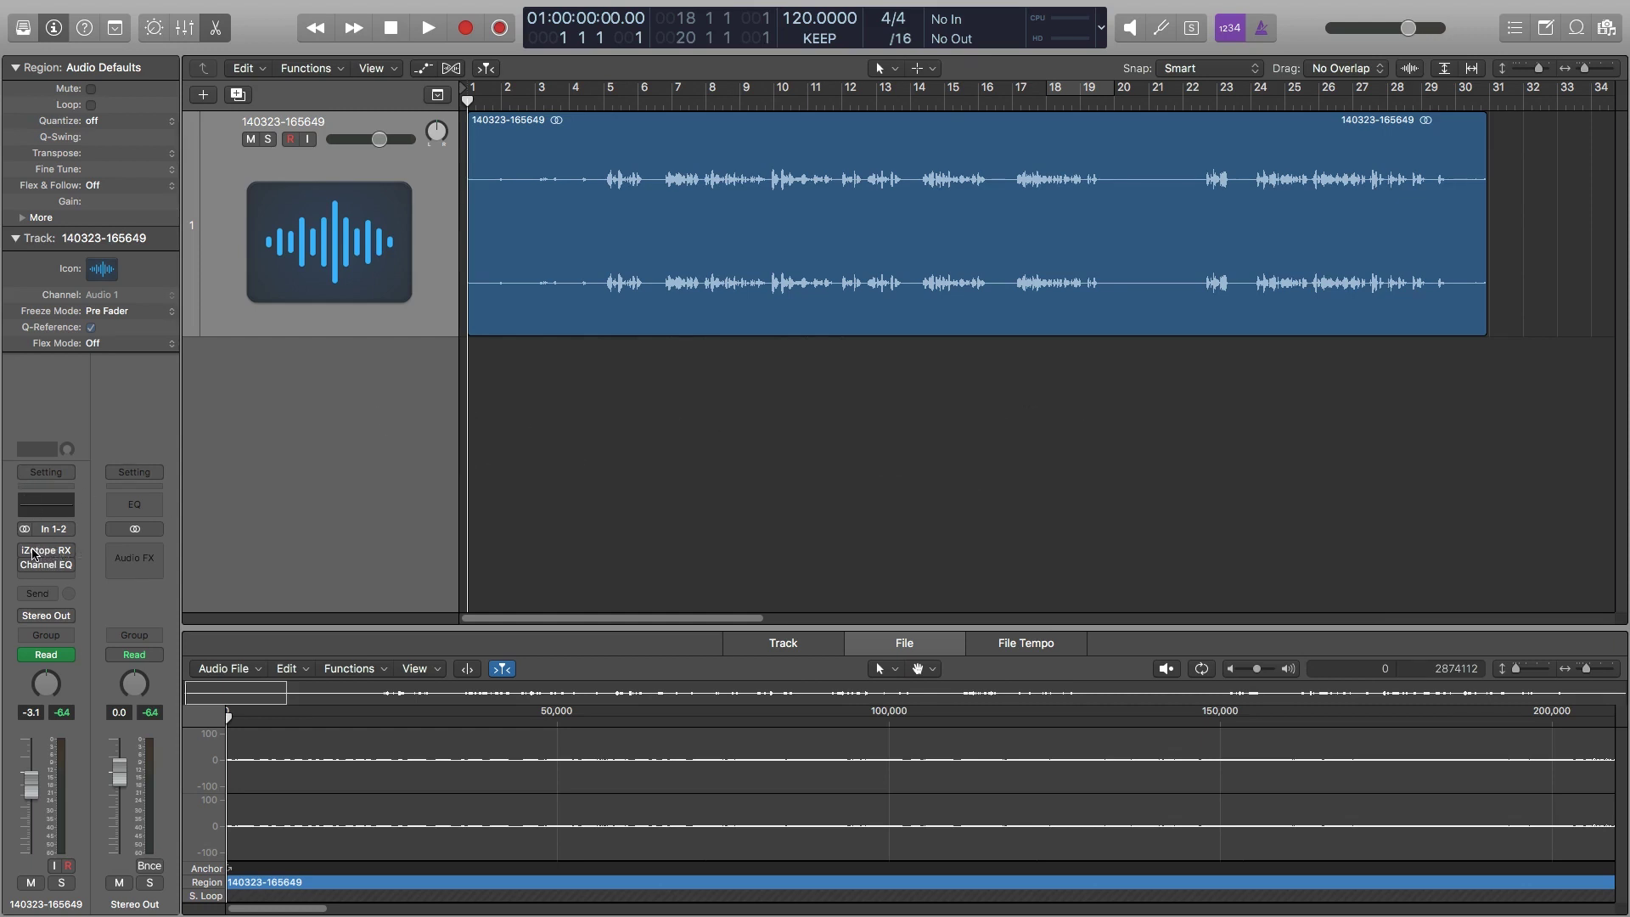
# Step: Open iZotope RX 5 De-noise on the voice track and lower its Reduction from 13 to 12.0 dB
pyautogui.click(36, 557)
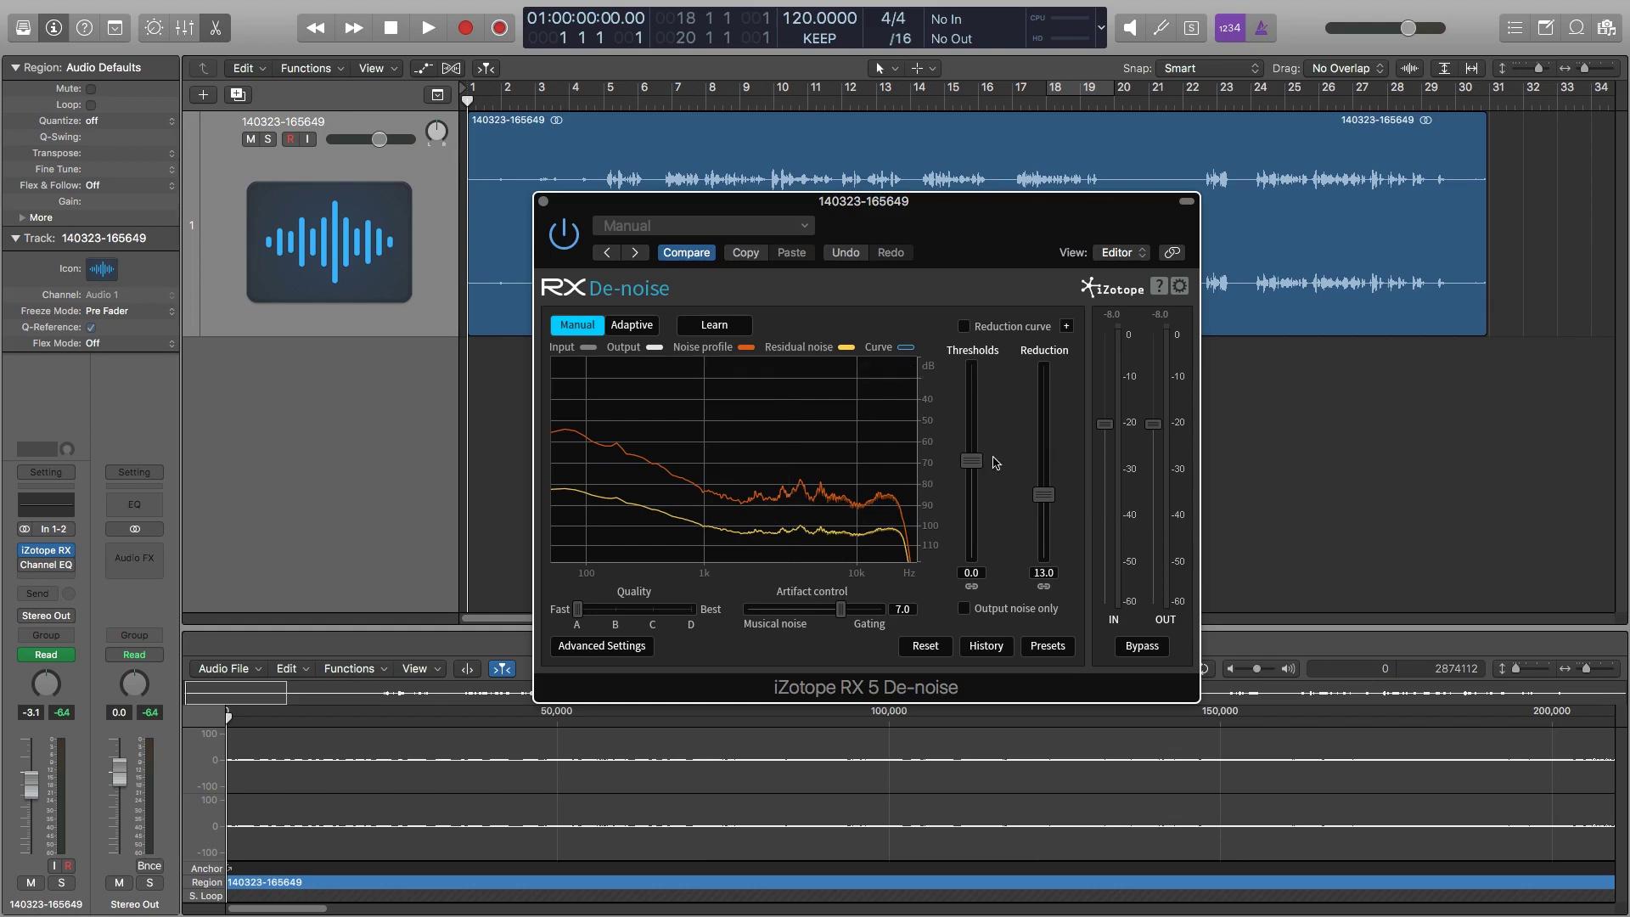
pyautogui.moveTo(972, 464); pyautogui.dragTo(1045, 500)
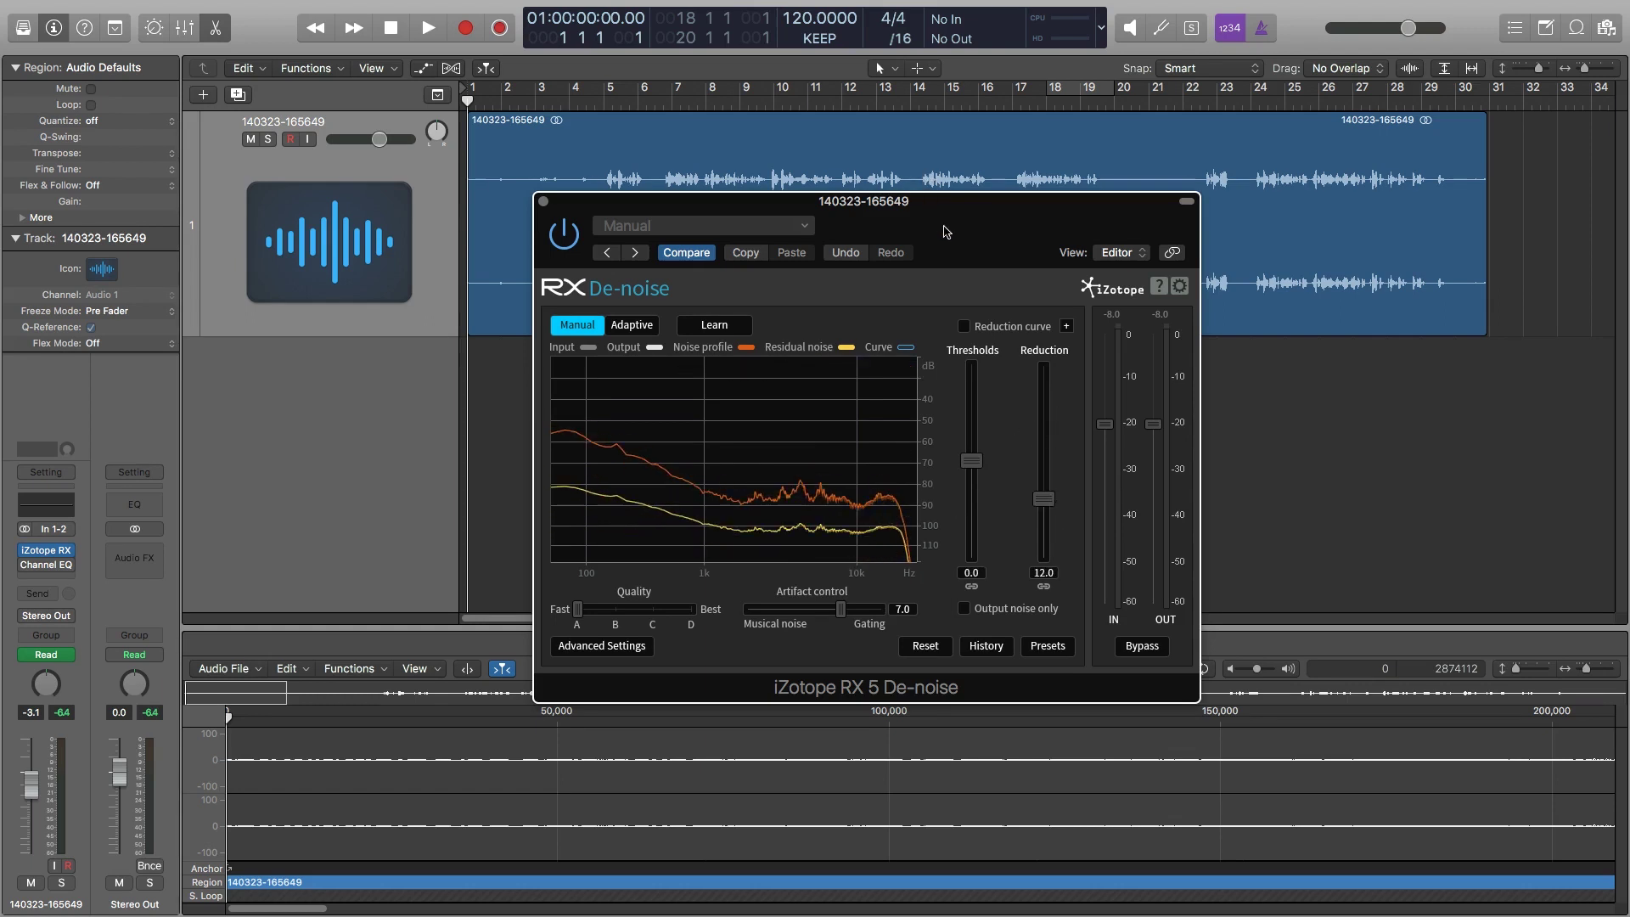
pyautogui.moveTo(945, 231); pyautogui.dragTo(282, 356)
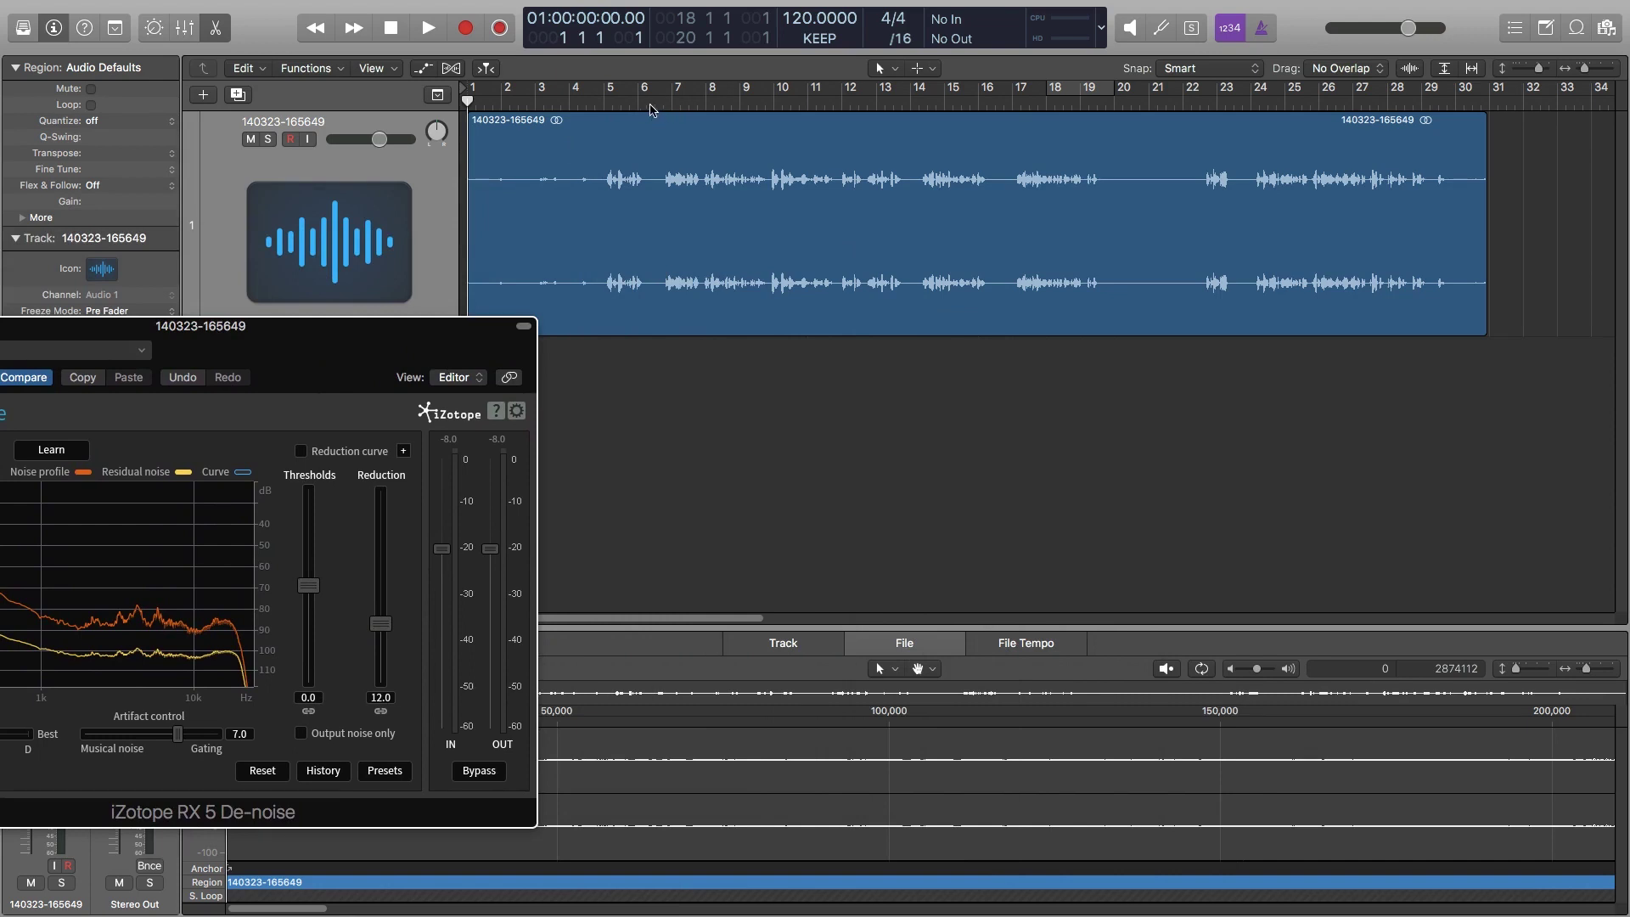
pyautogui.click(649, 108)
# Step: Play a few bars from bar 6 through De-noise at 12 dB, then select the voice audio region
pyautogui.press('space')
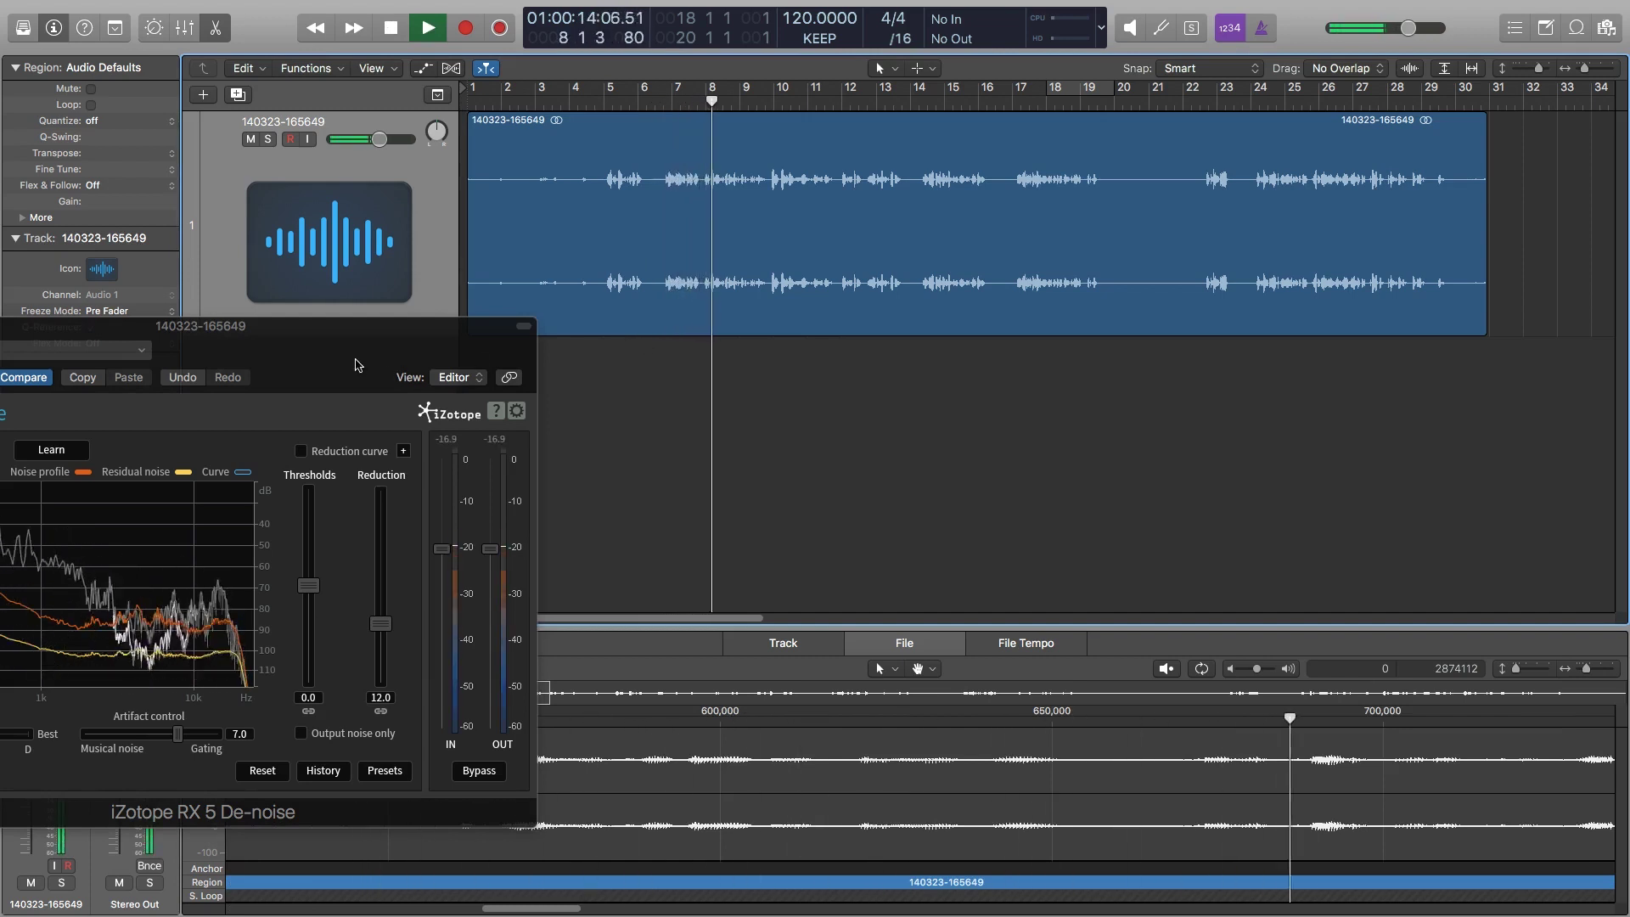
pyautogui.press('space')
pyautogui.moveTo(350, 364); pyautogui.dragTo(138, 239)
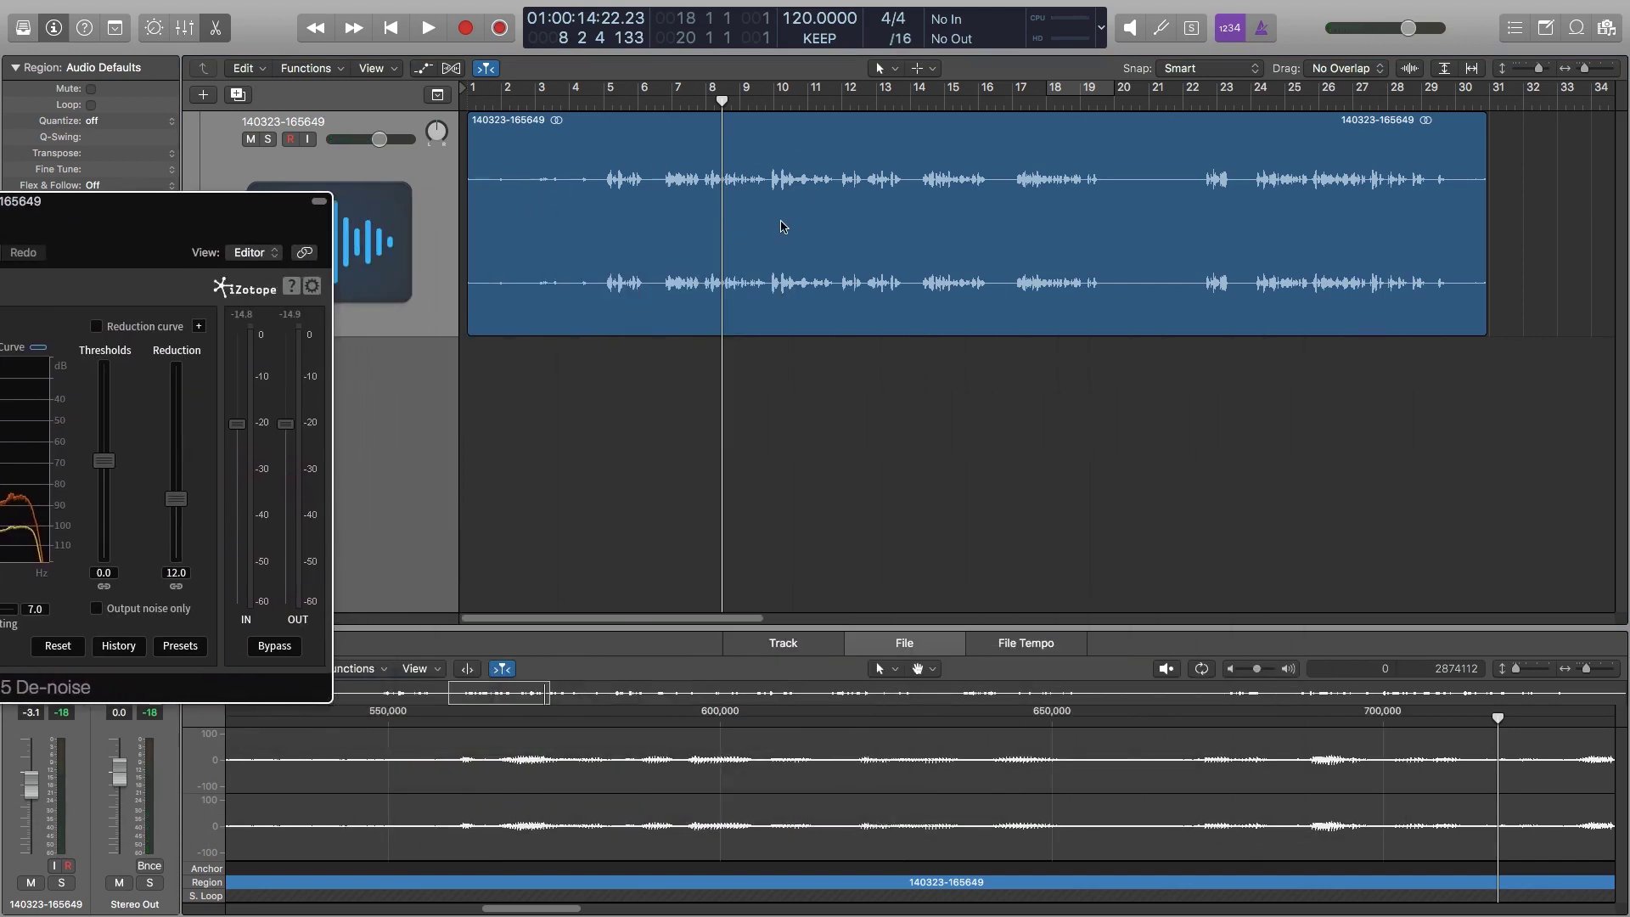
pyautogui.click(917, 285)
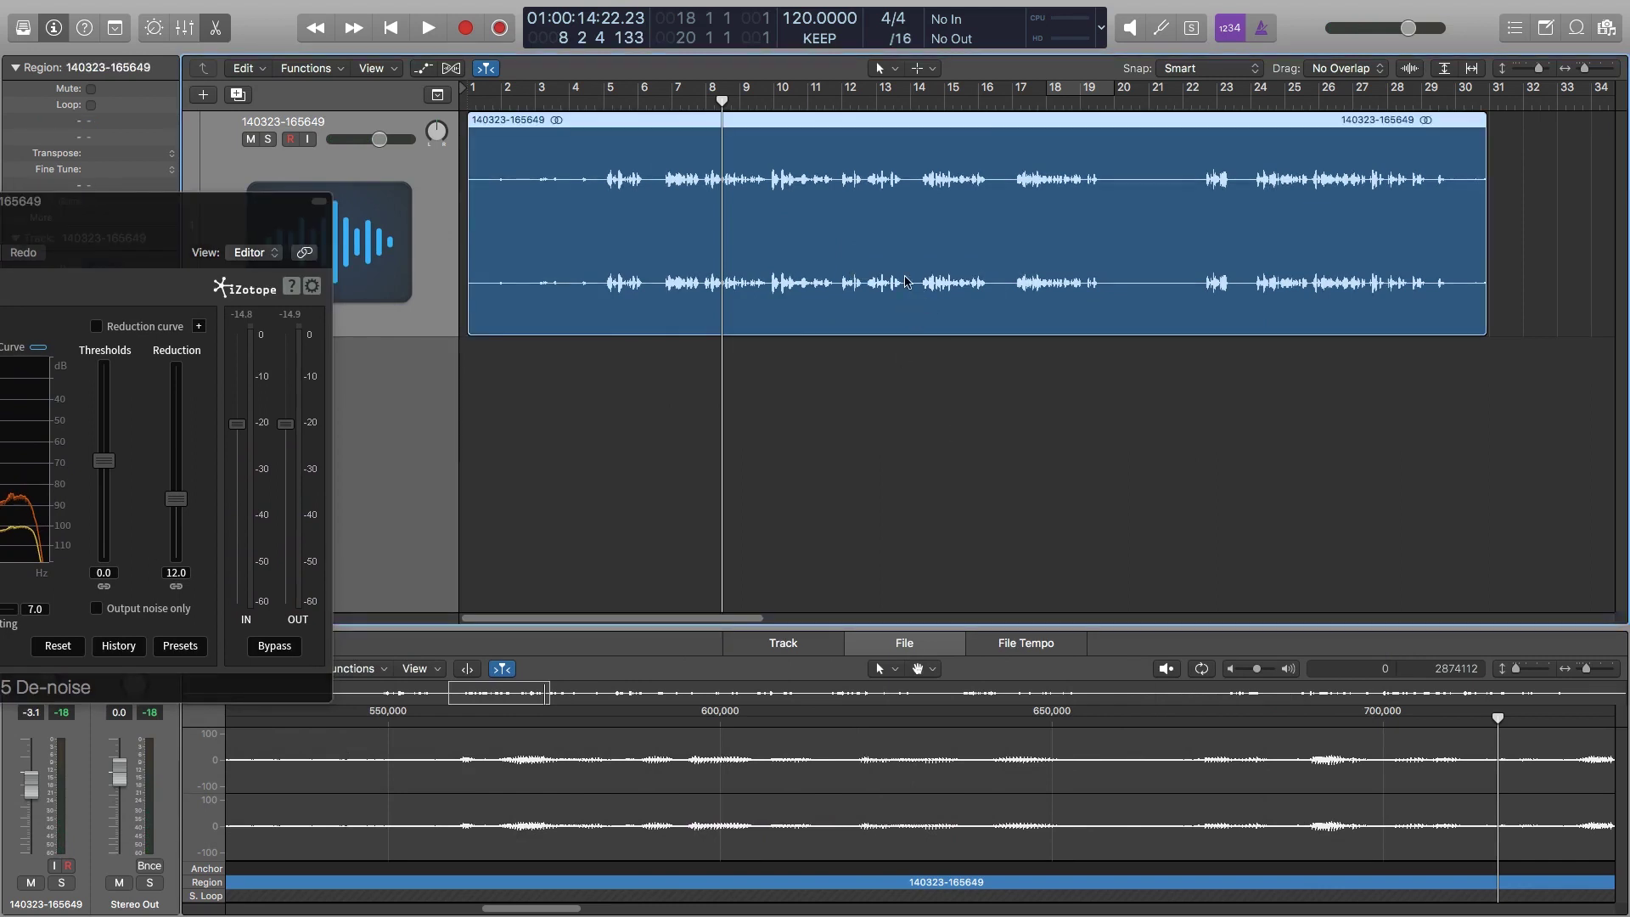
# Step: In the File editor, open Functions > Change Gain and run Search Maximum to find the recording's peak
pyautogui.press('e')
pyautogui.press('e')
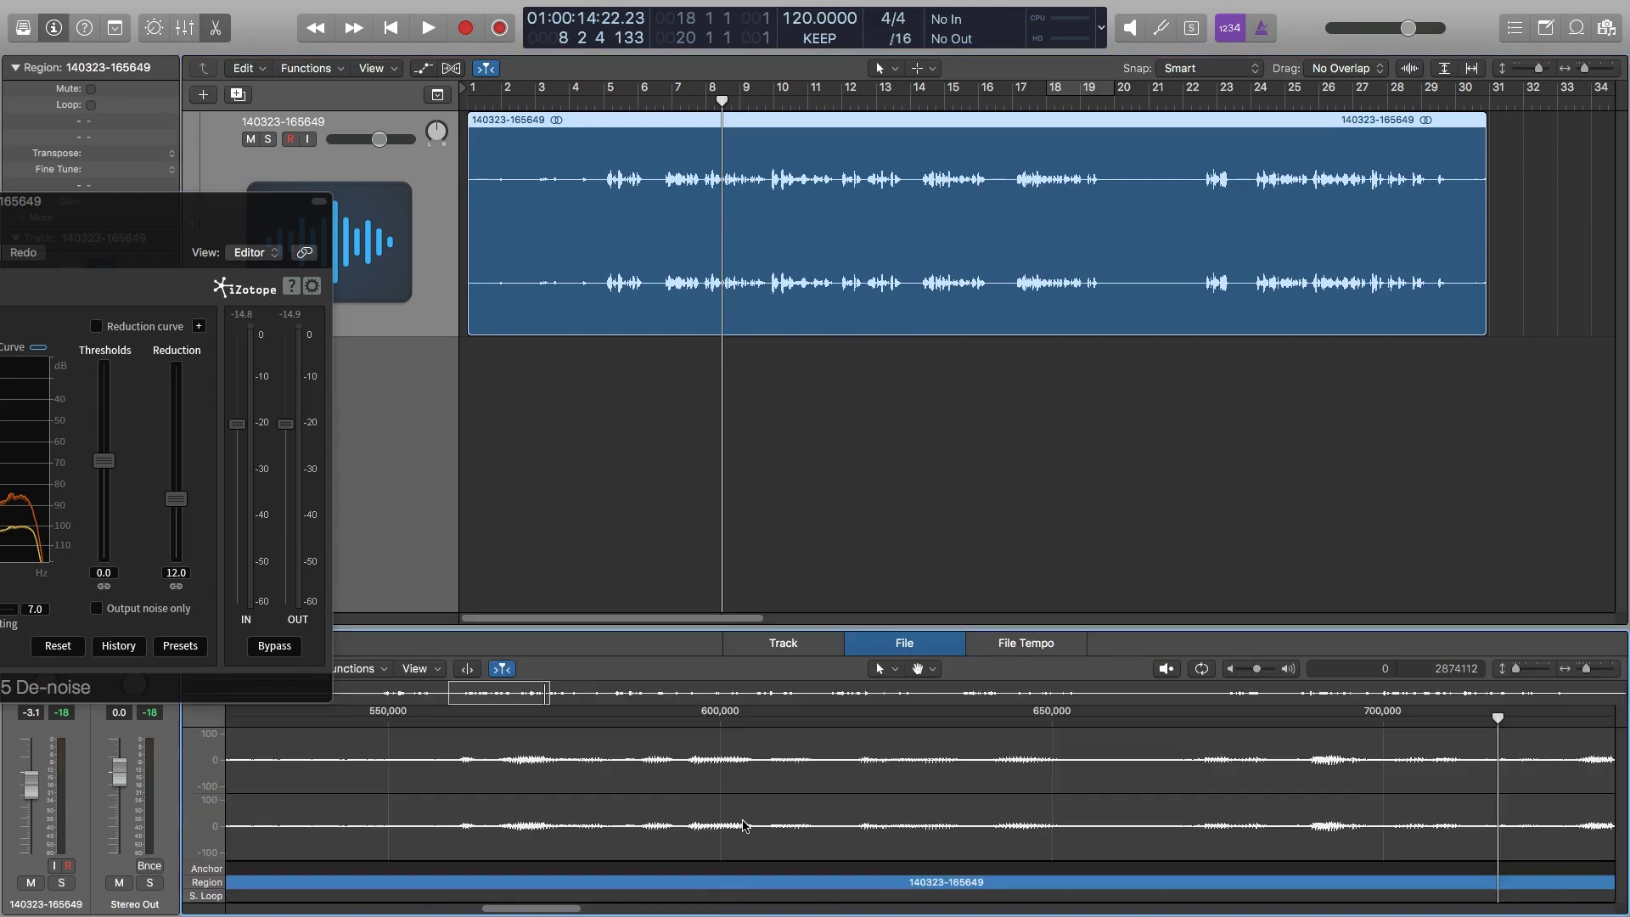
pyautogui.moveTo(163, 248); pyautogui.dragTo(101, 91)
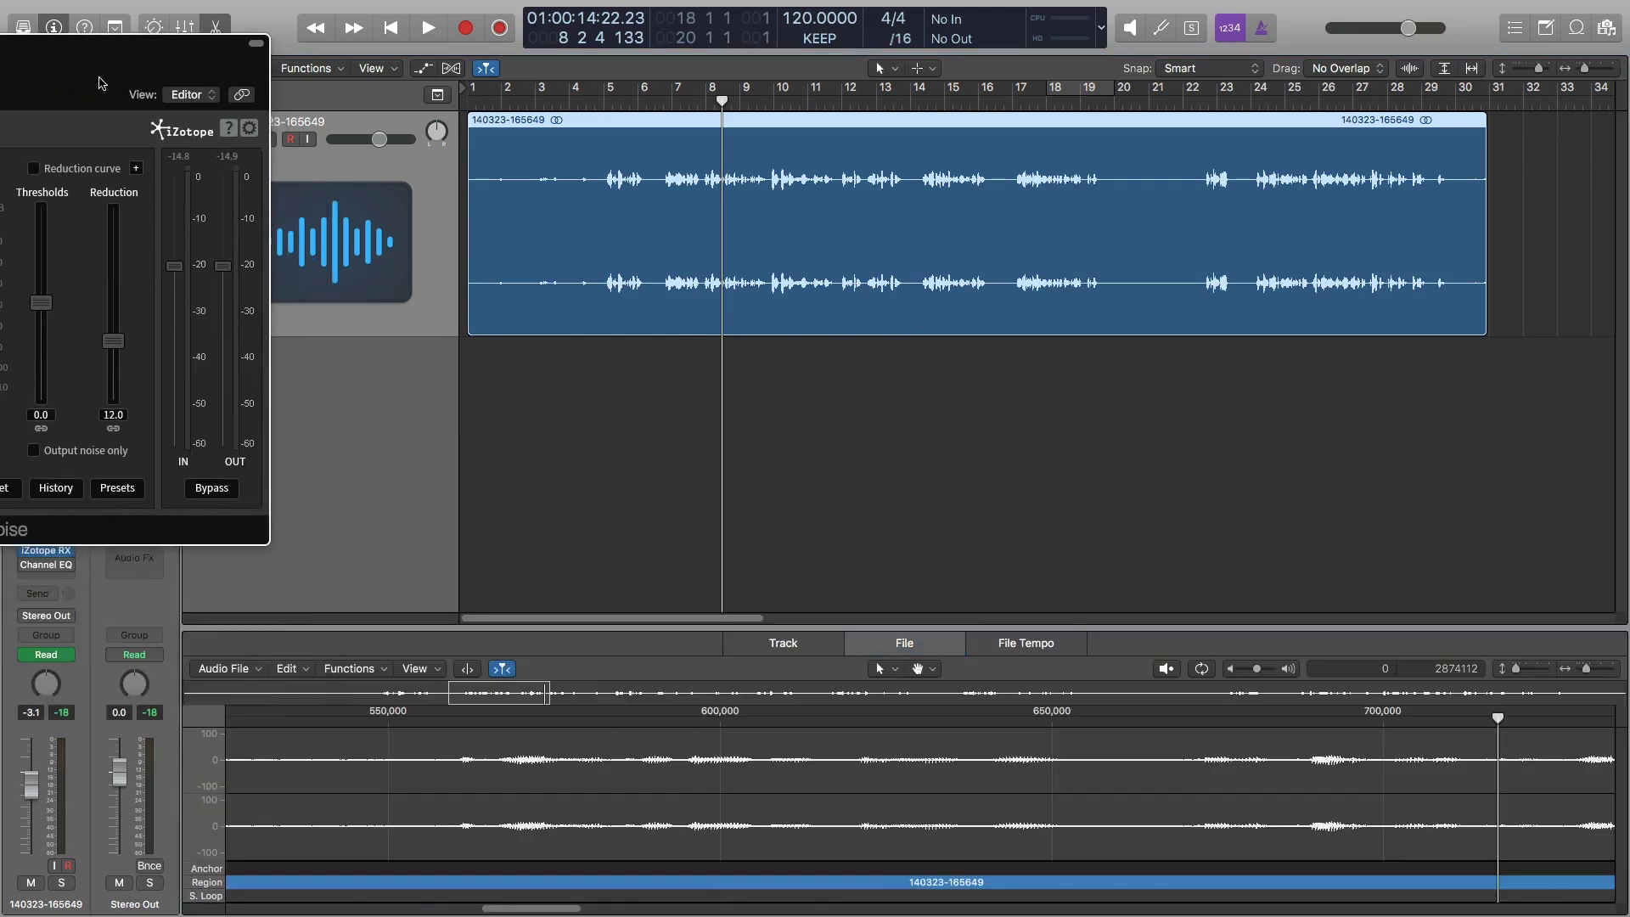
pyautogui.click(371, 671)
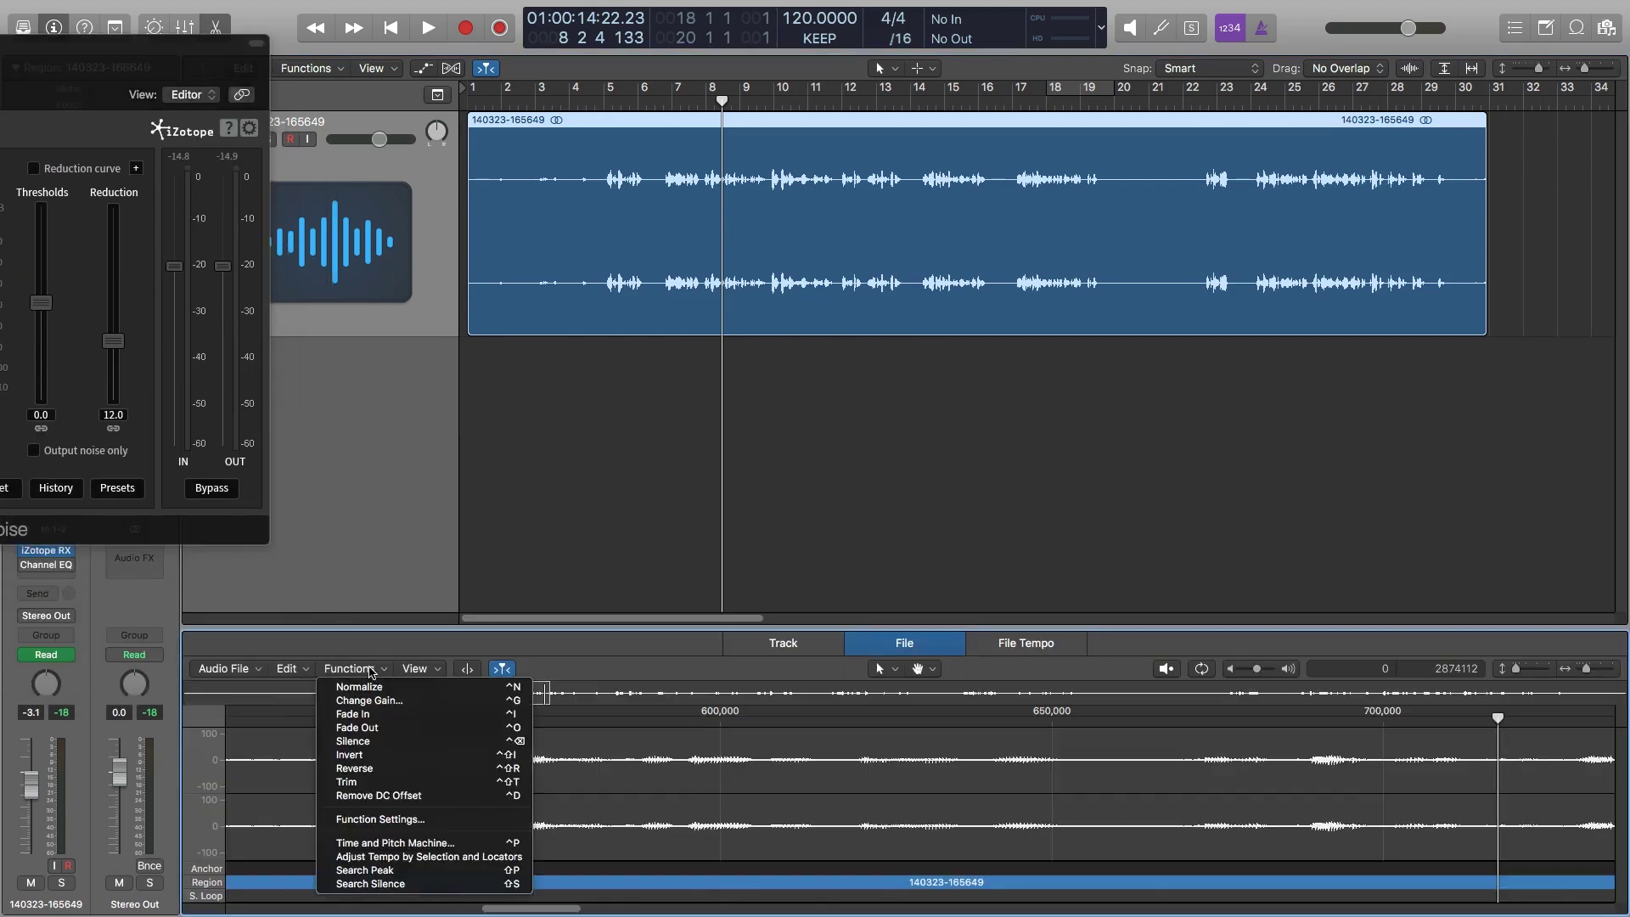
pyautogui.click(404, 701)
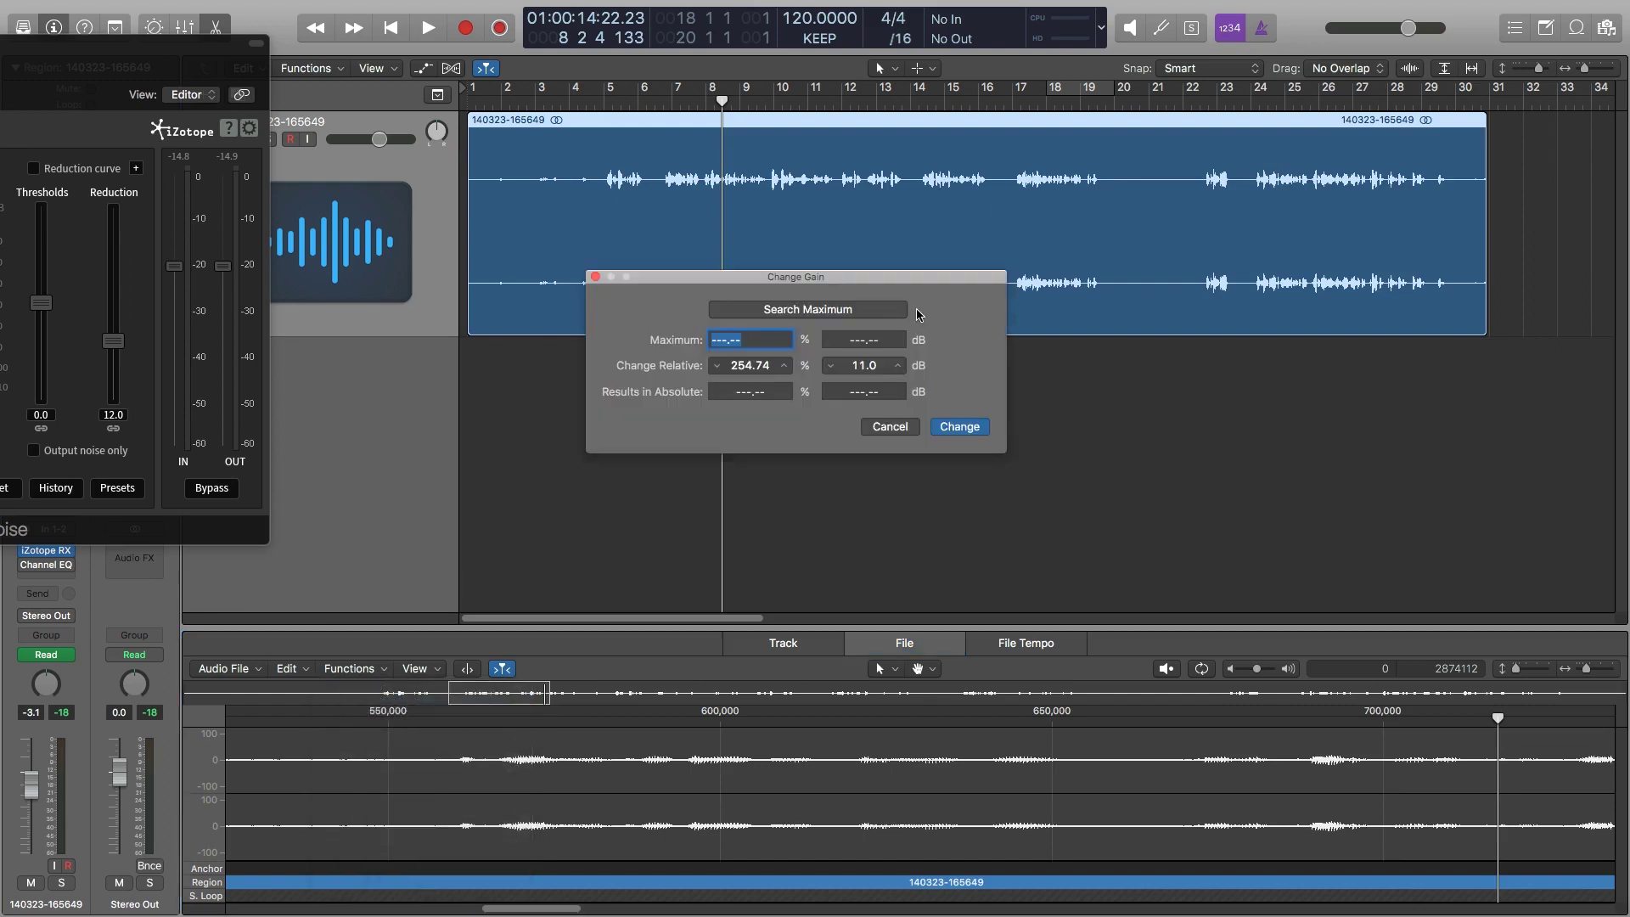
pyautogui.click(828, 312)
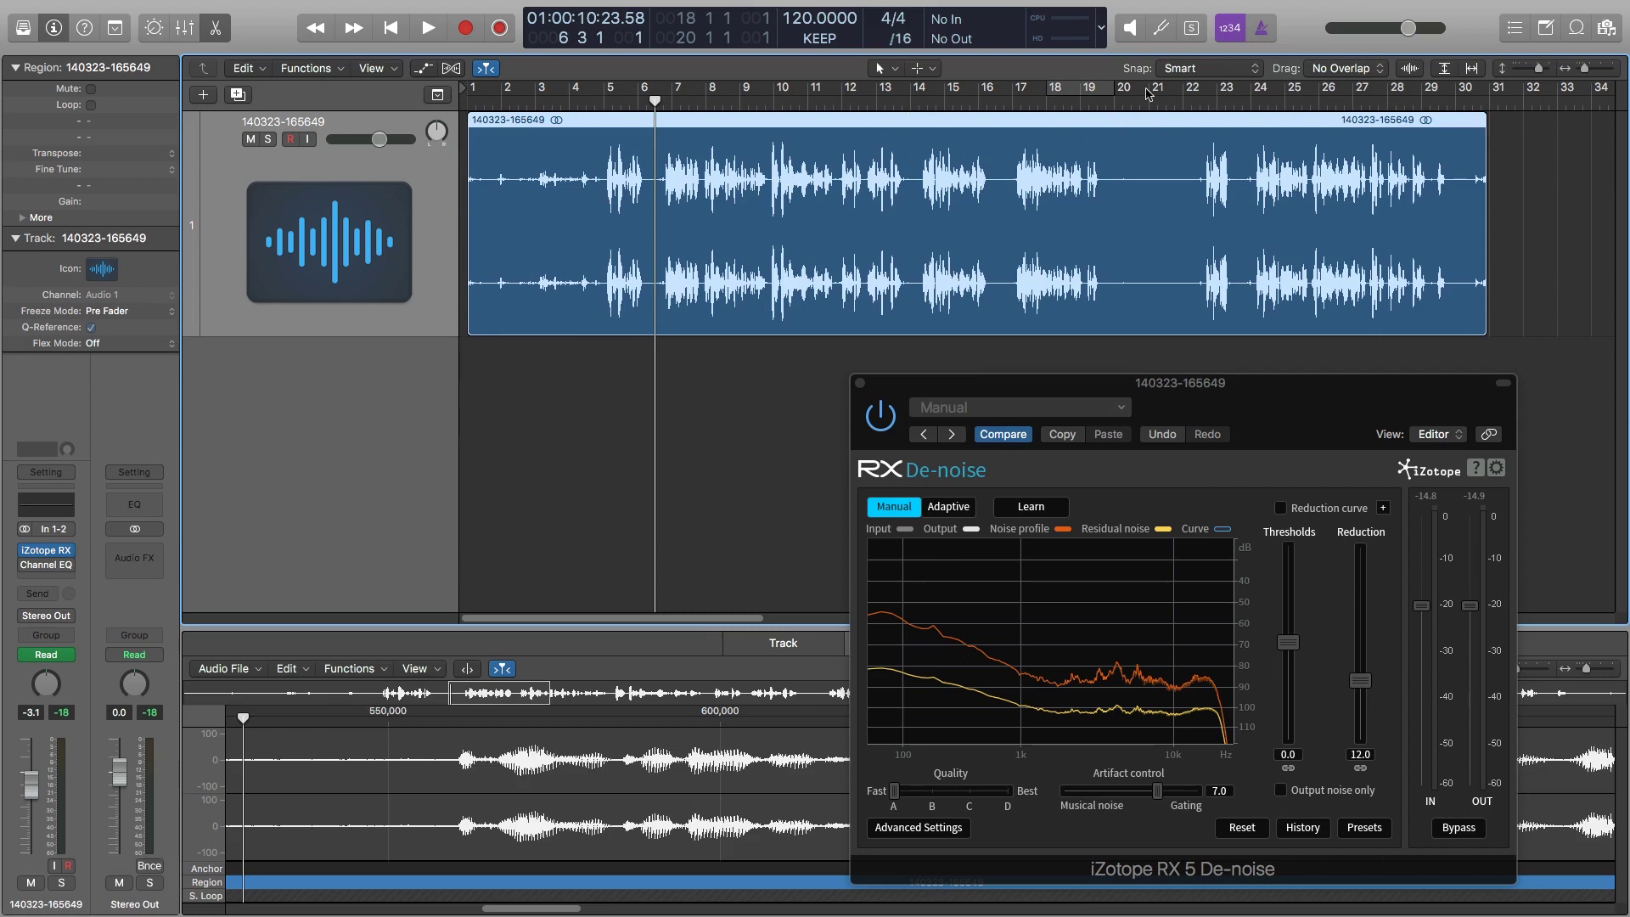
# Step: Play the boosted recording twice from bar 19, moving the De-noise window up and left
pyautogui.doubleClick(1103, 103)
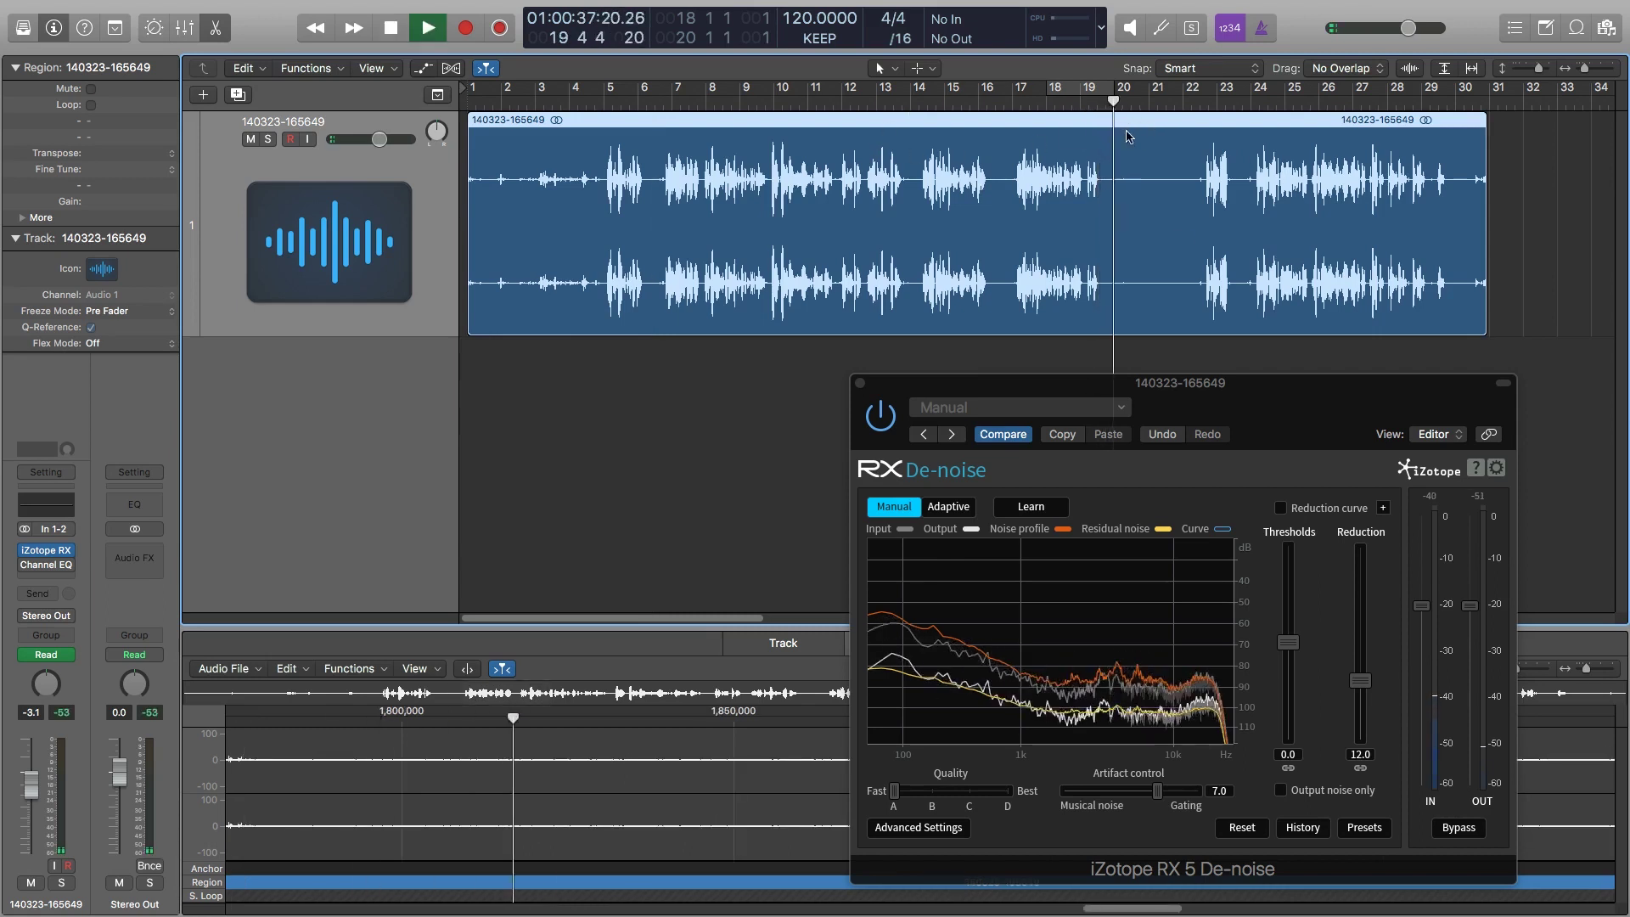
pyautogui.moveTo(1048, 421); pyautogui.dragTo(968, 311)
pyautogui.press('space')
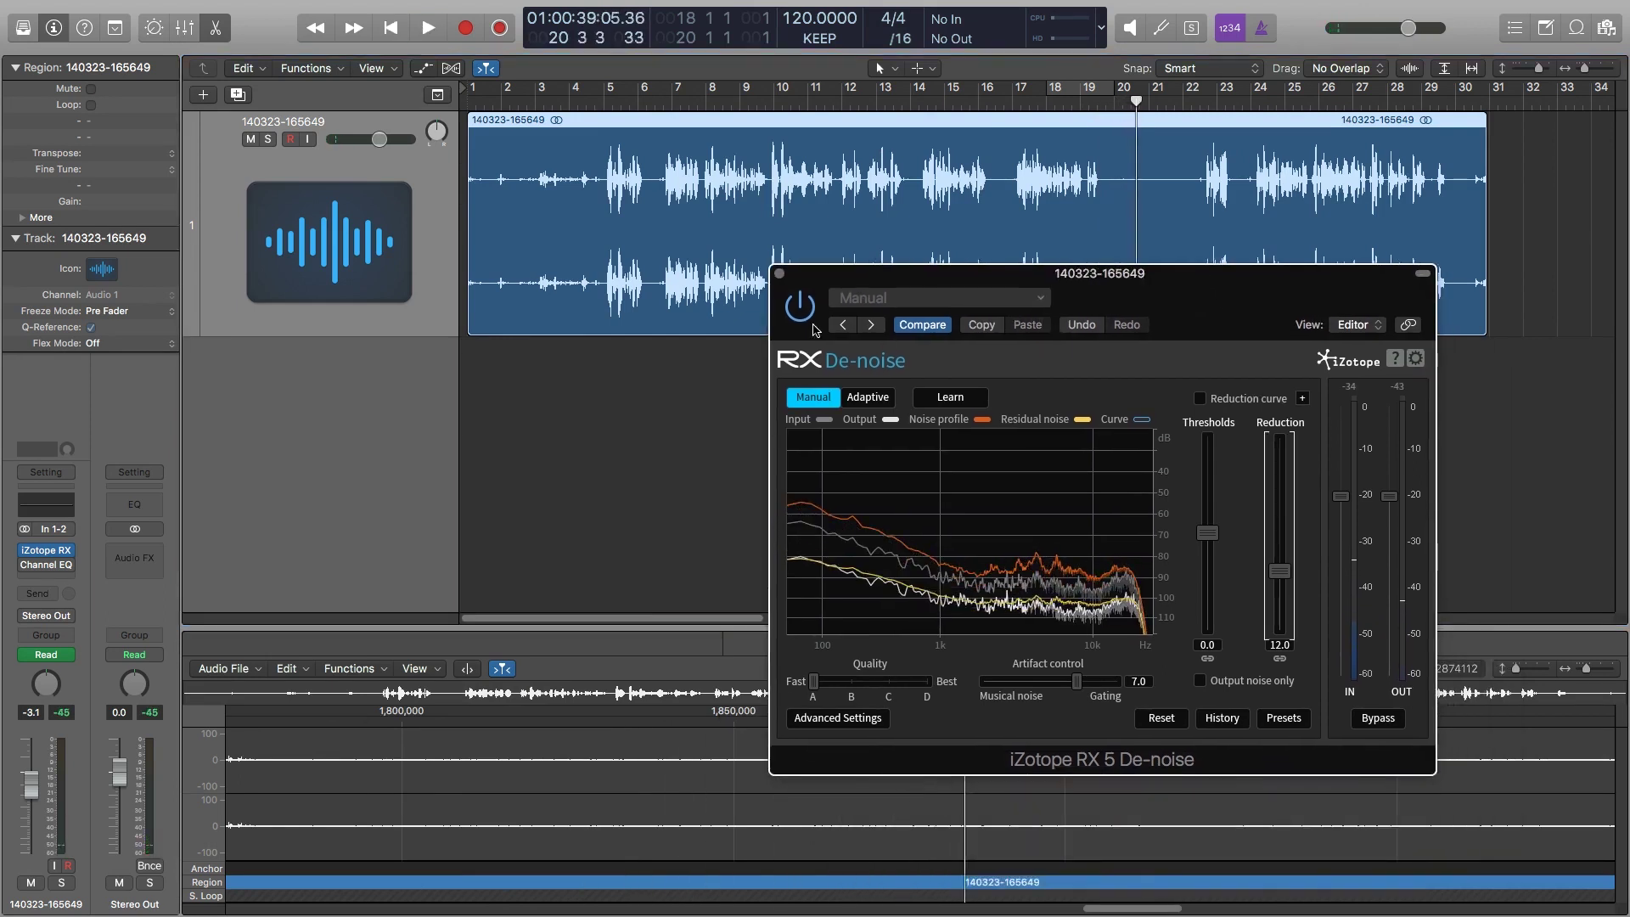
pyautogui.moveTo(1193, 299); pyautogui.dragTo(1183, 325)
pyautogui.press('space')
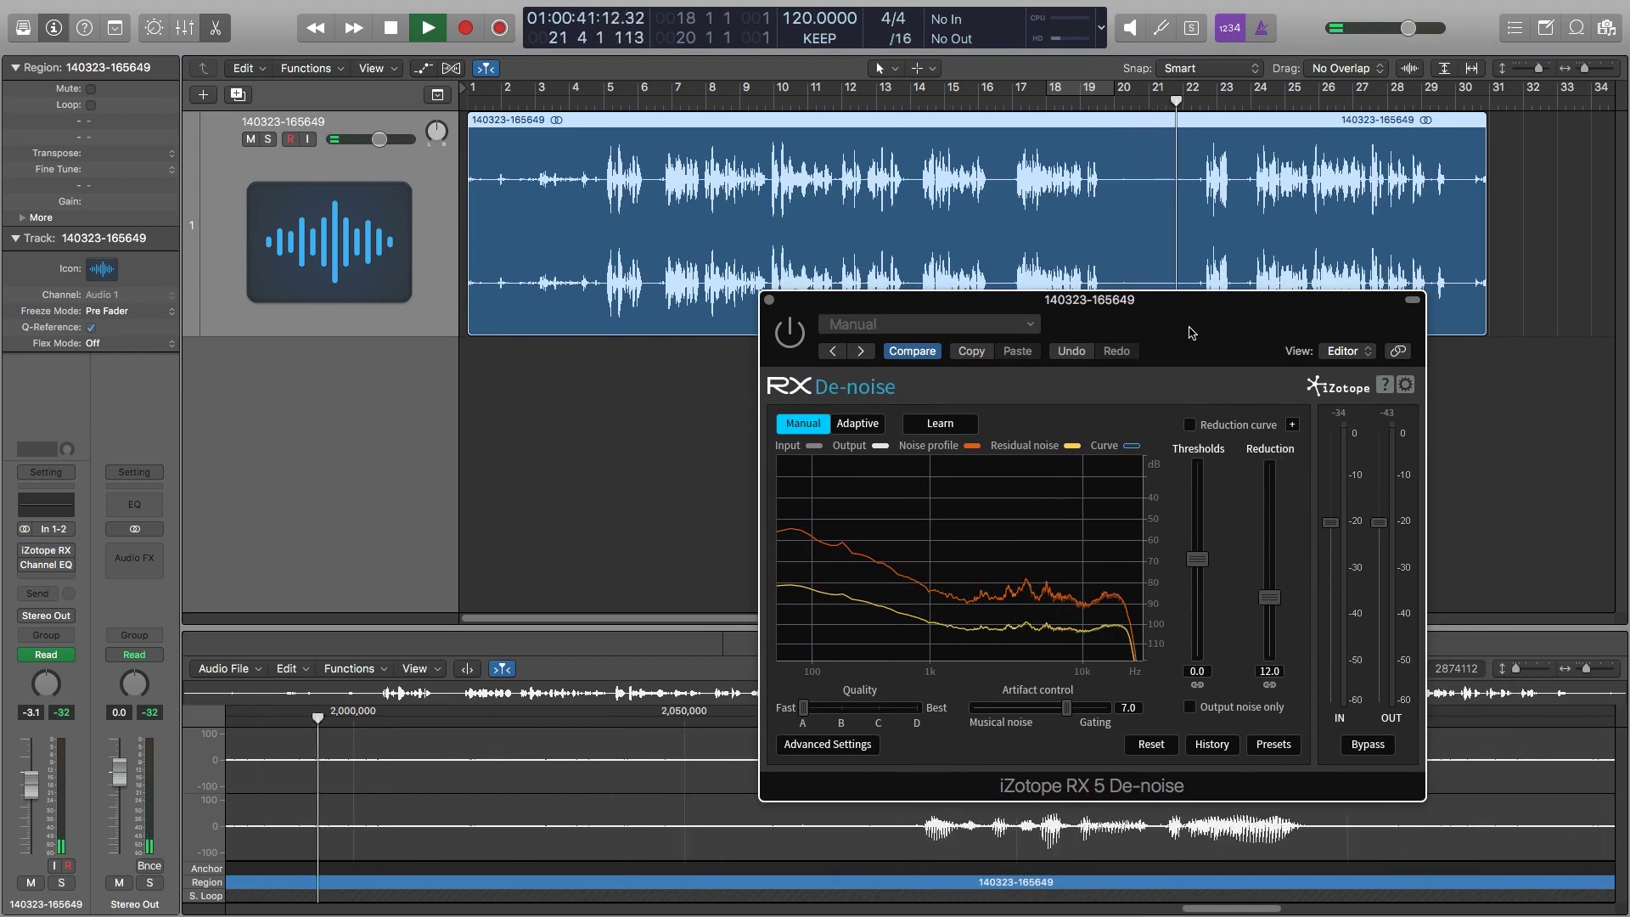
pyautogui.press('space')
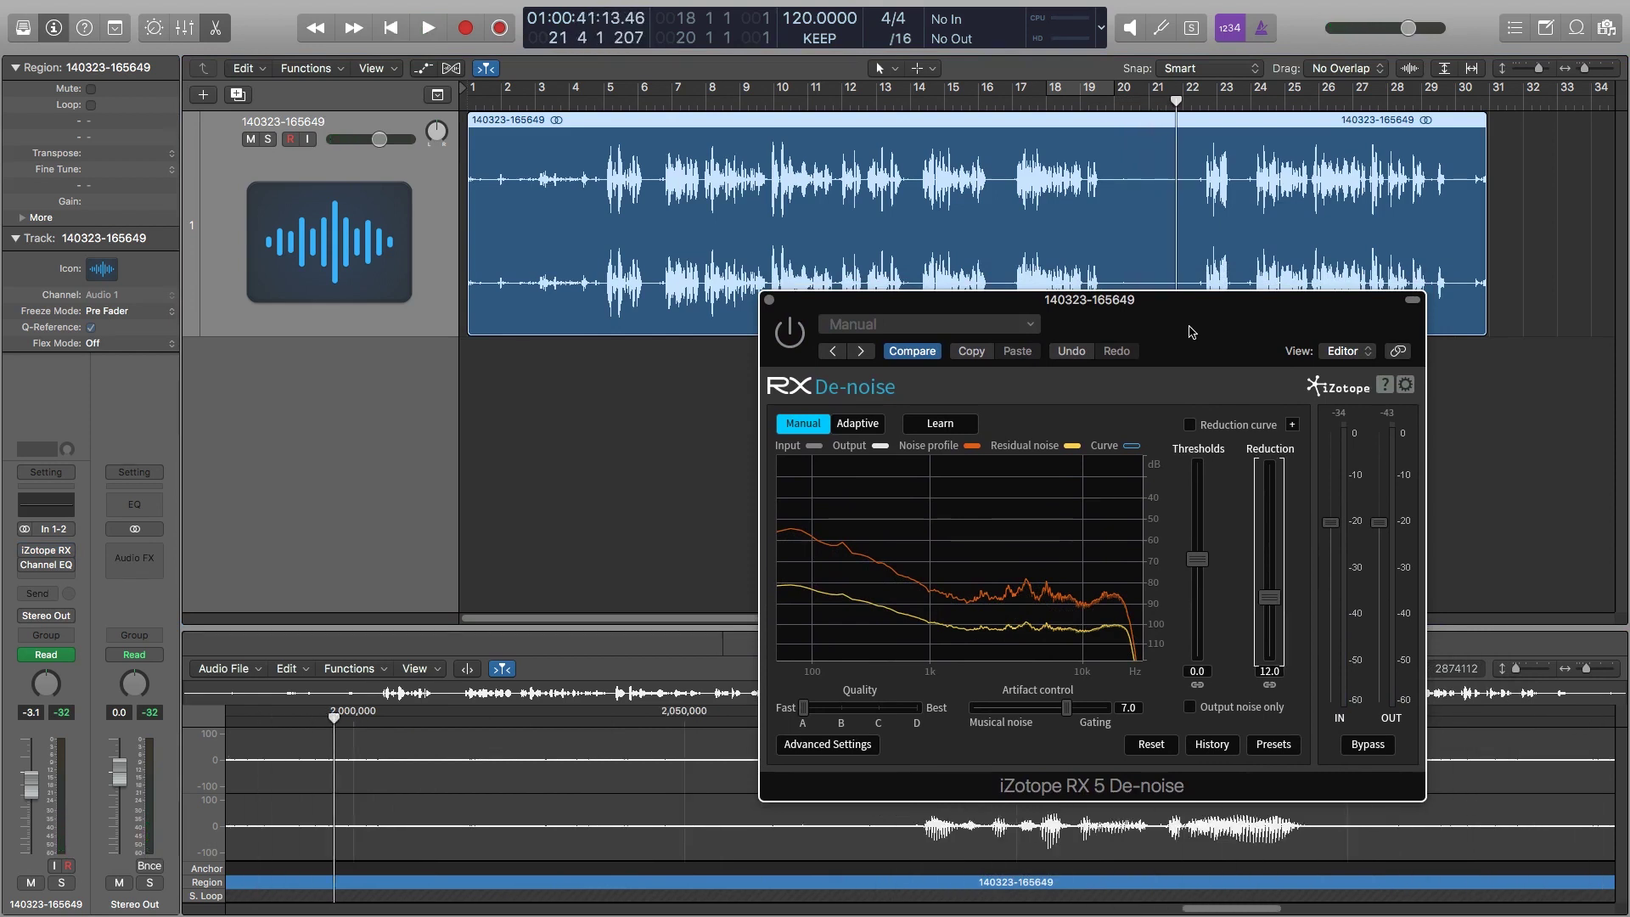
pyautogui.moveTo(1203, 334); pyautogui.dragTo(1130, 297)
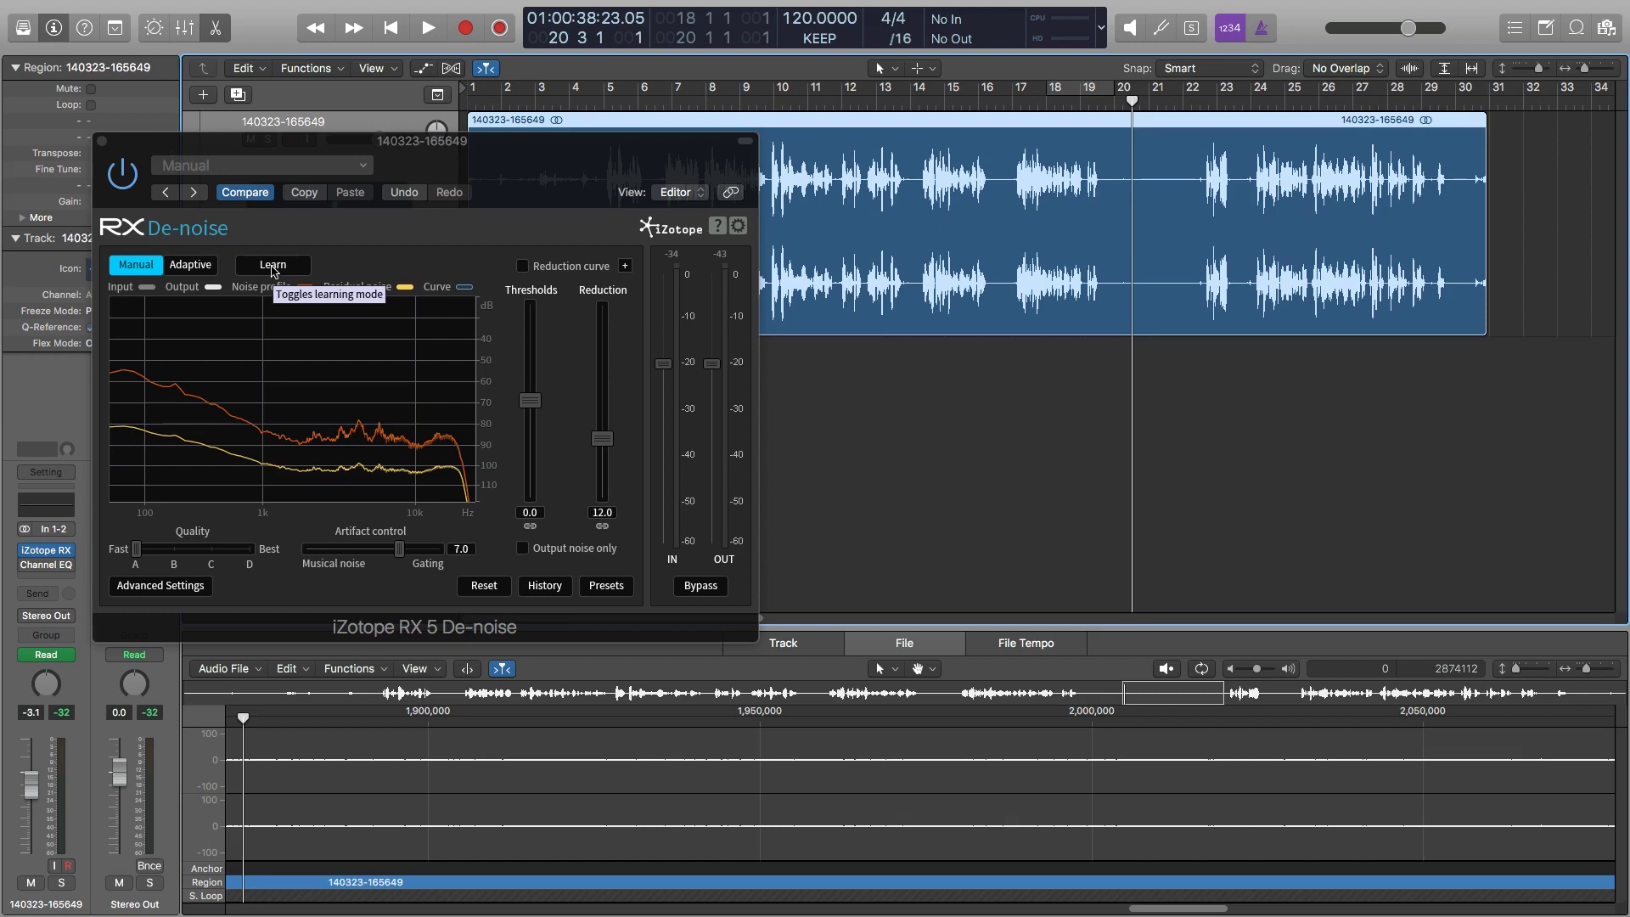
# Step: Learn a first noise profile in RX De-noise while briefly playing the recording
pyautogui.click(273, 266)
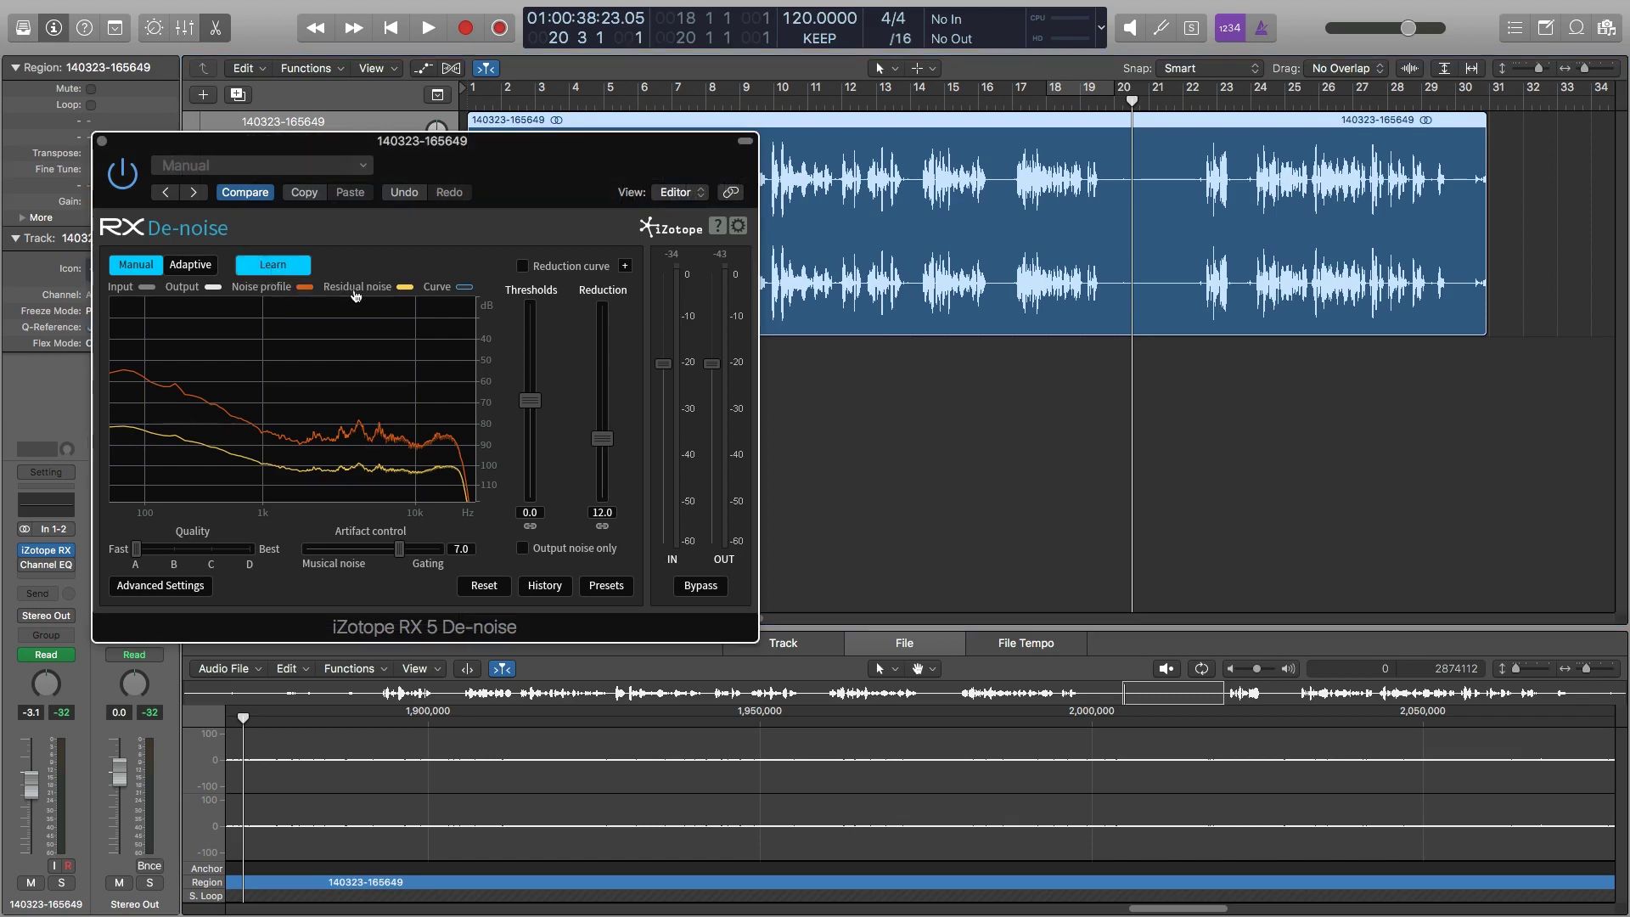
pyautogui.press('space')
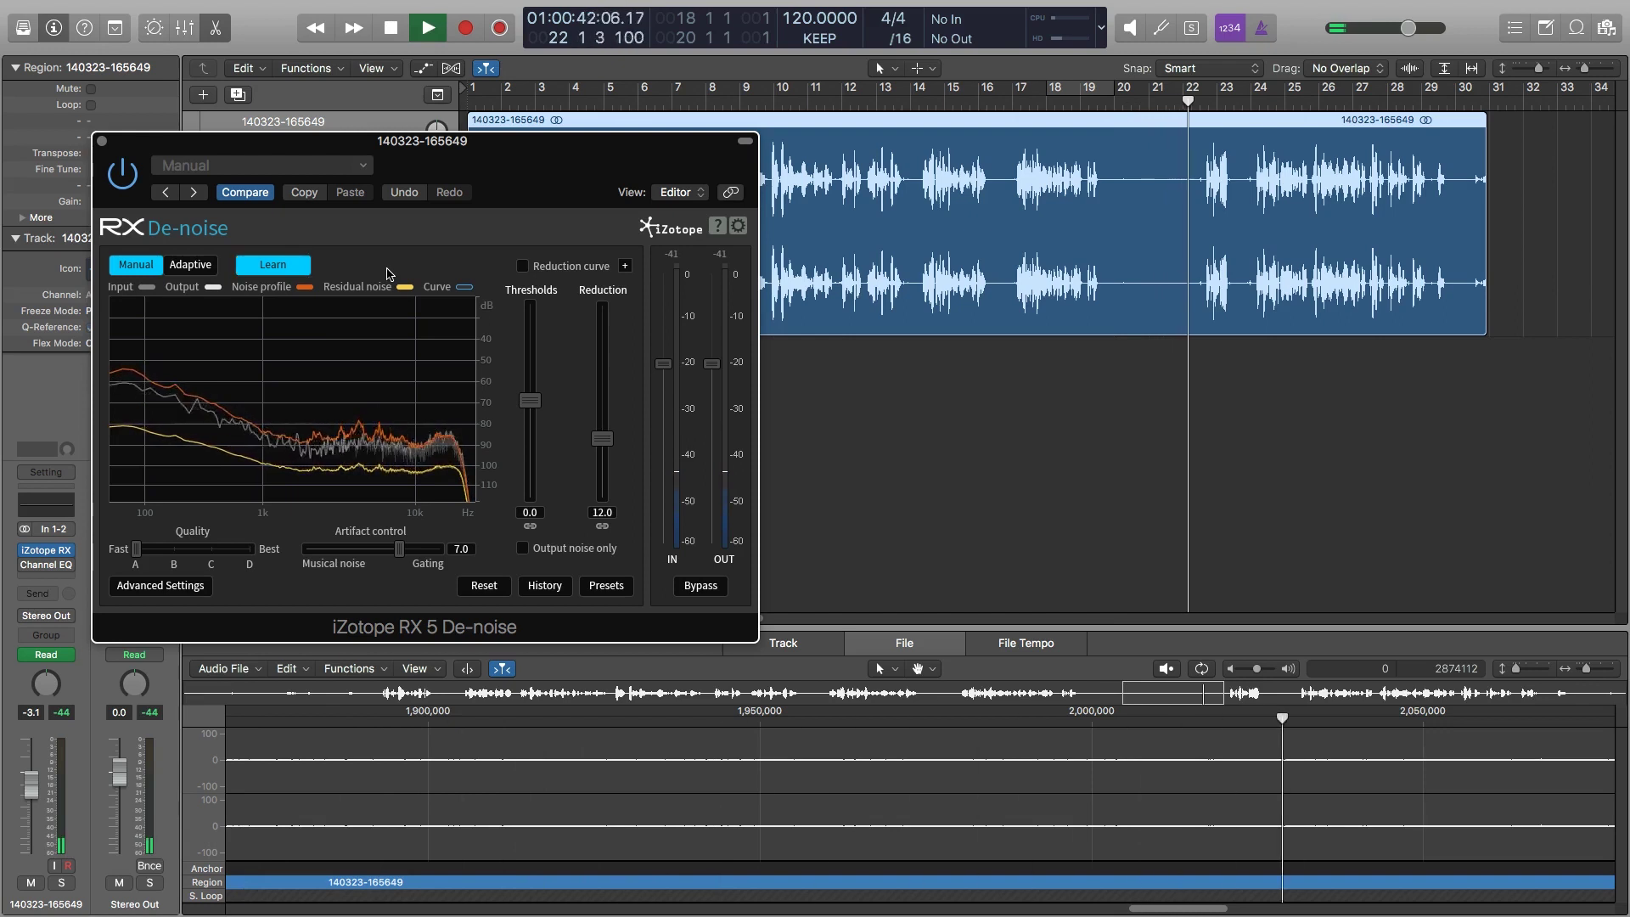
pyautogui.press('space')
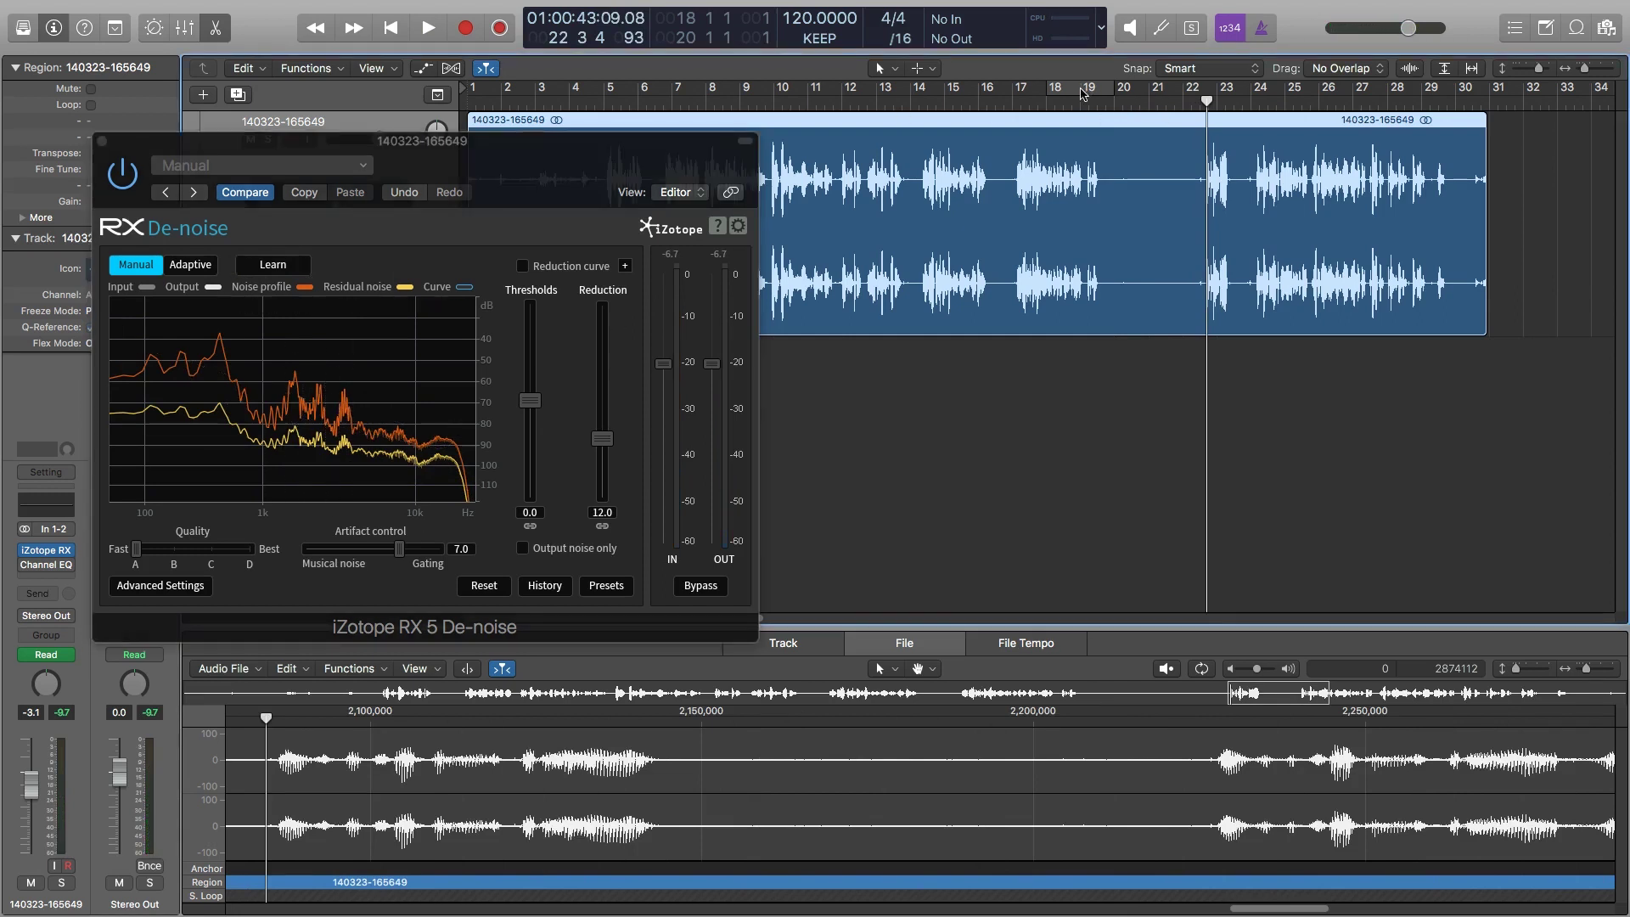
# Step: Set a cycle range over bars 20–22, shorten it to start at 21 2 1 1, and play it
pyautogui.moveTo(1084, 93); pyautogui.dragTo(1174, 88)
pyautogui.press('space')
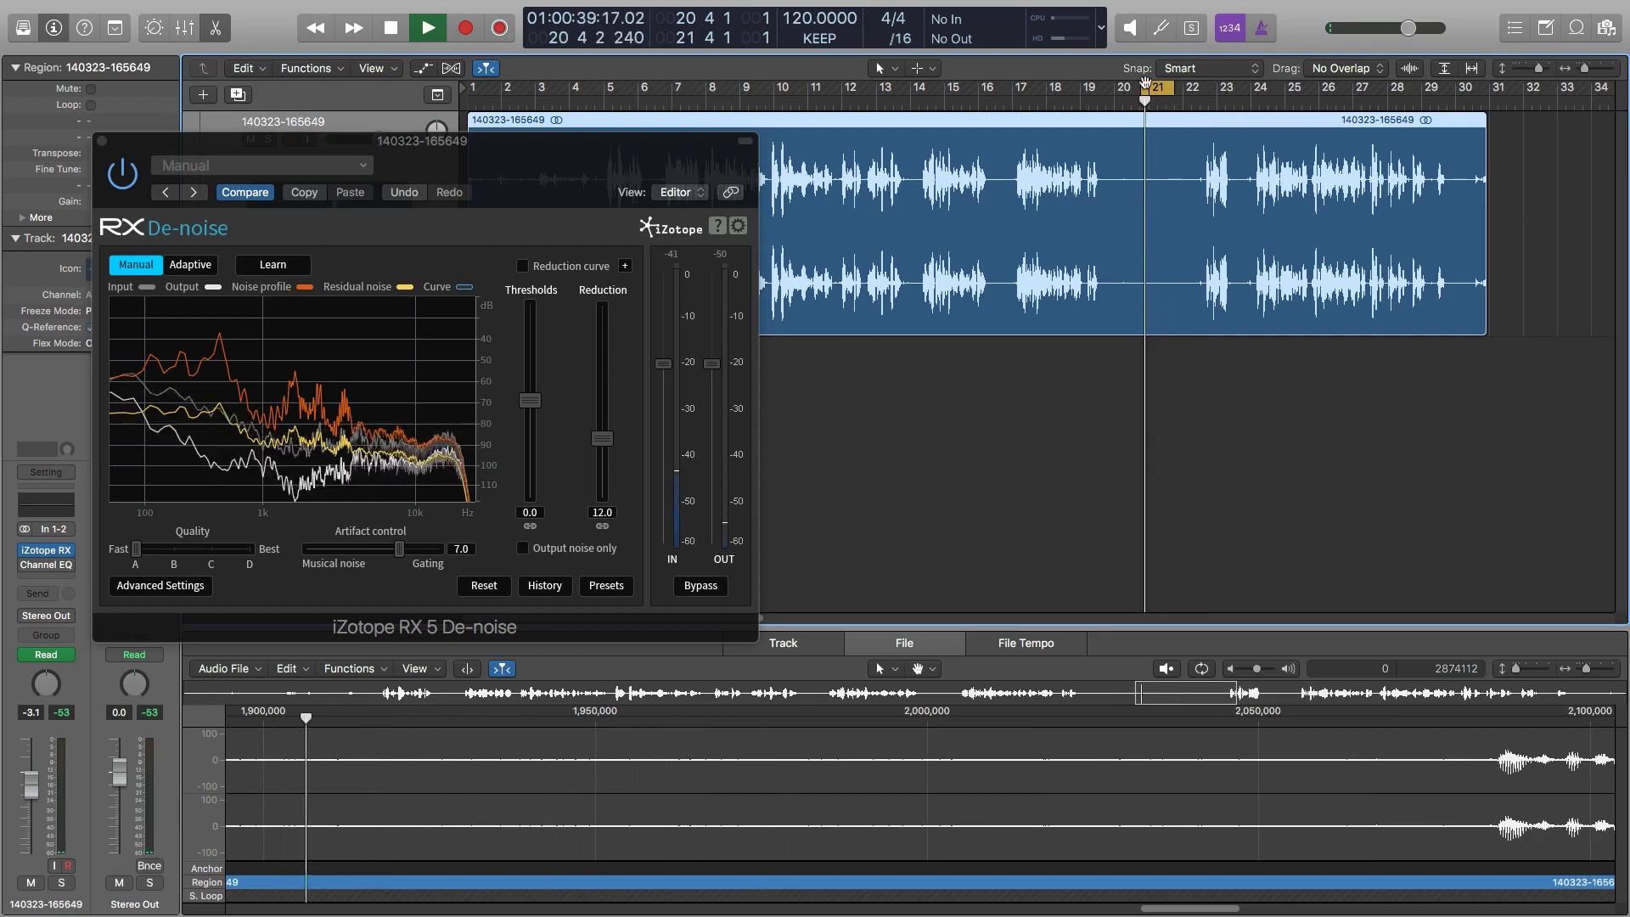
pyautogui.press('space')
pyautogui.moveTo(1143, 88); pyautogui.dragTo(1156, 88)
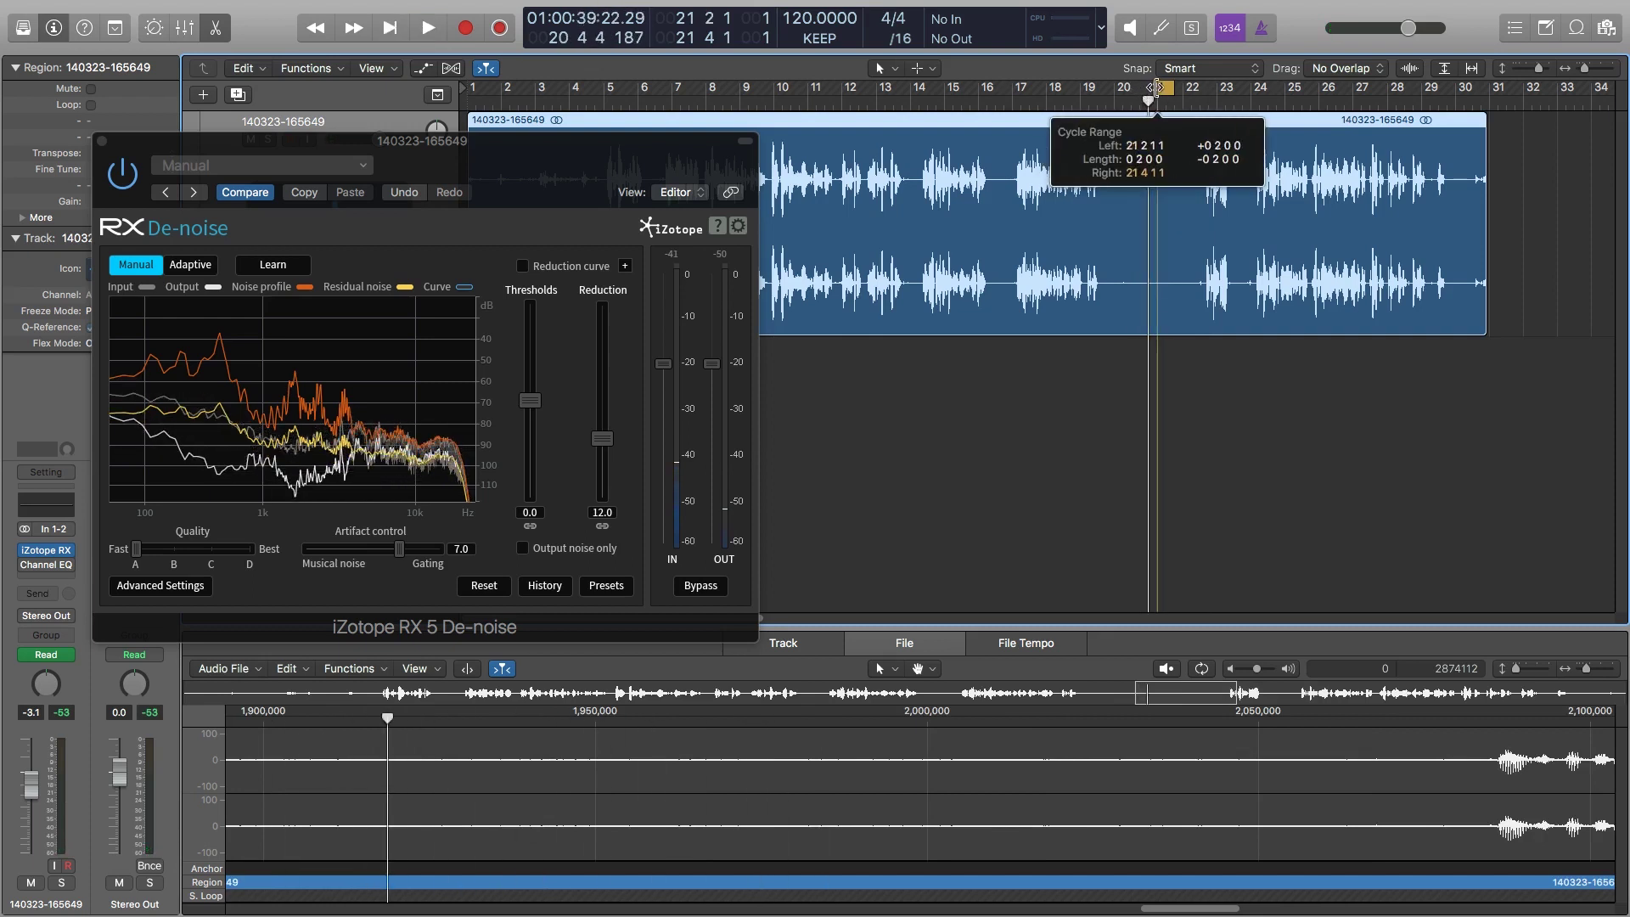
pyautogui.press('space')
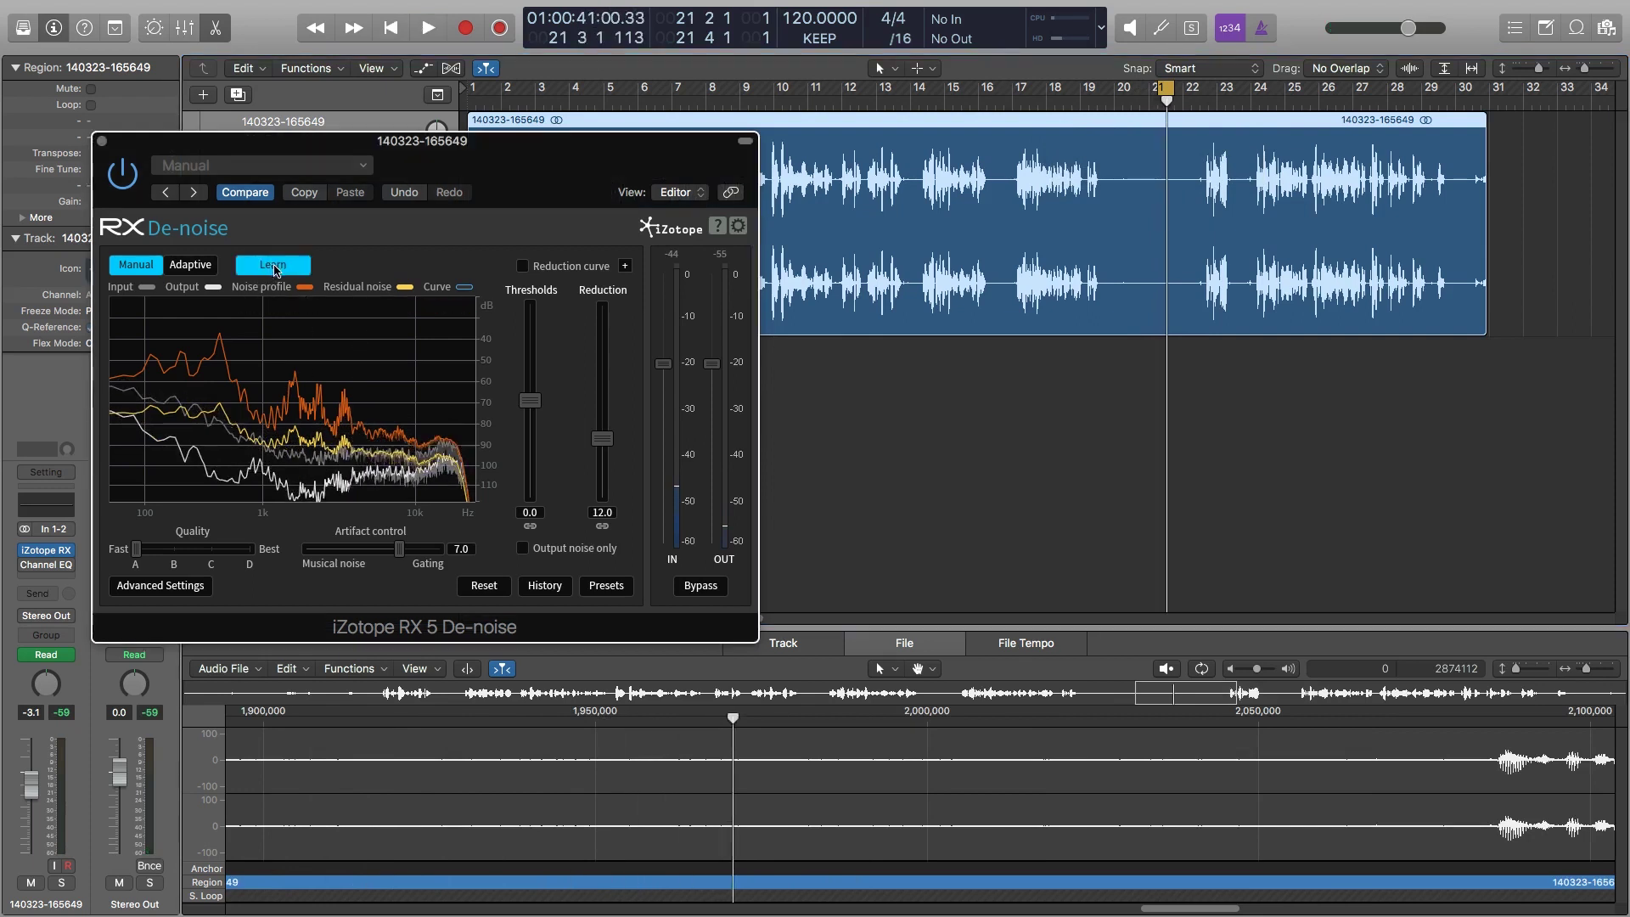
# Step: Relearn the noise profile while the shortened cycle range plays
pyautogui.click(274, 267)
pyautogui.press('space')
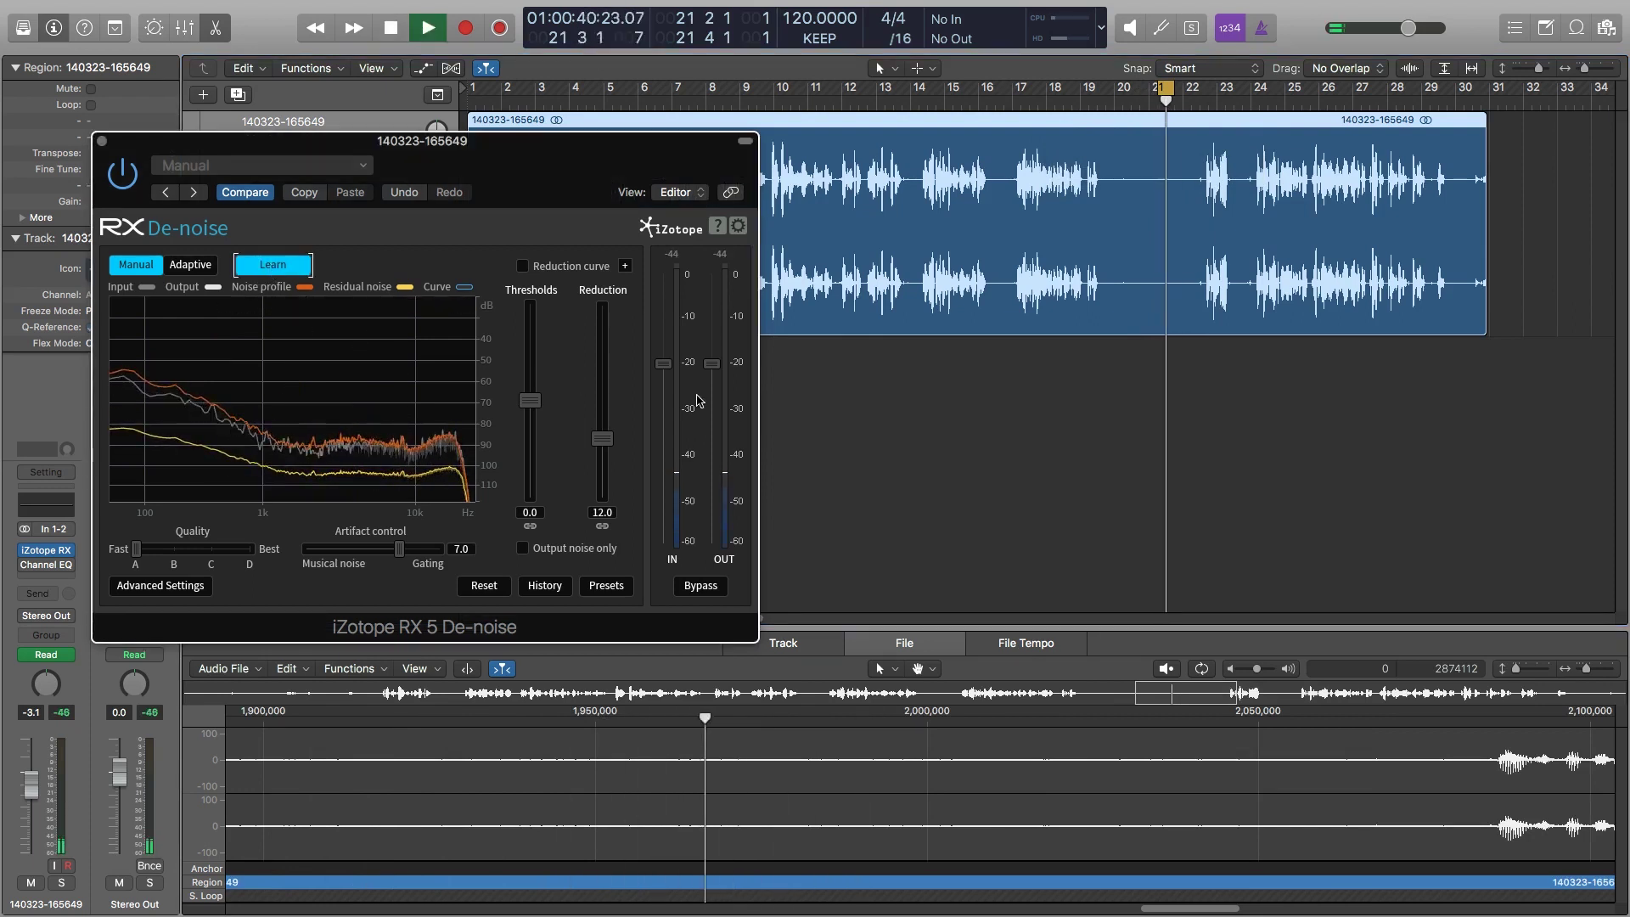
pyautogui.press('space')
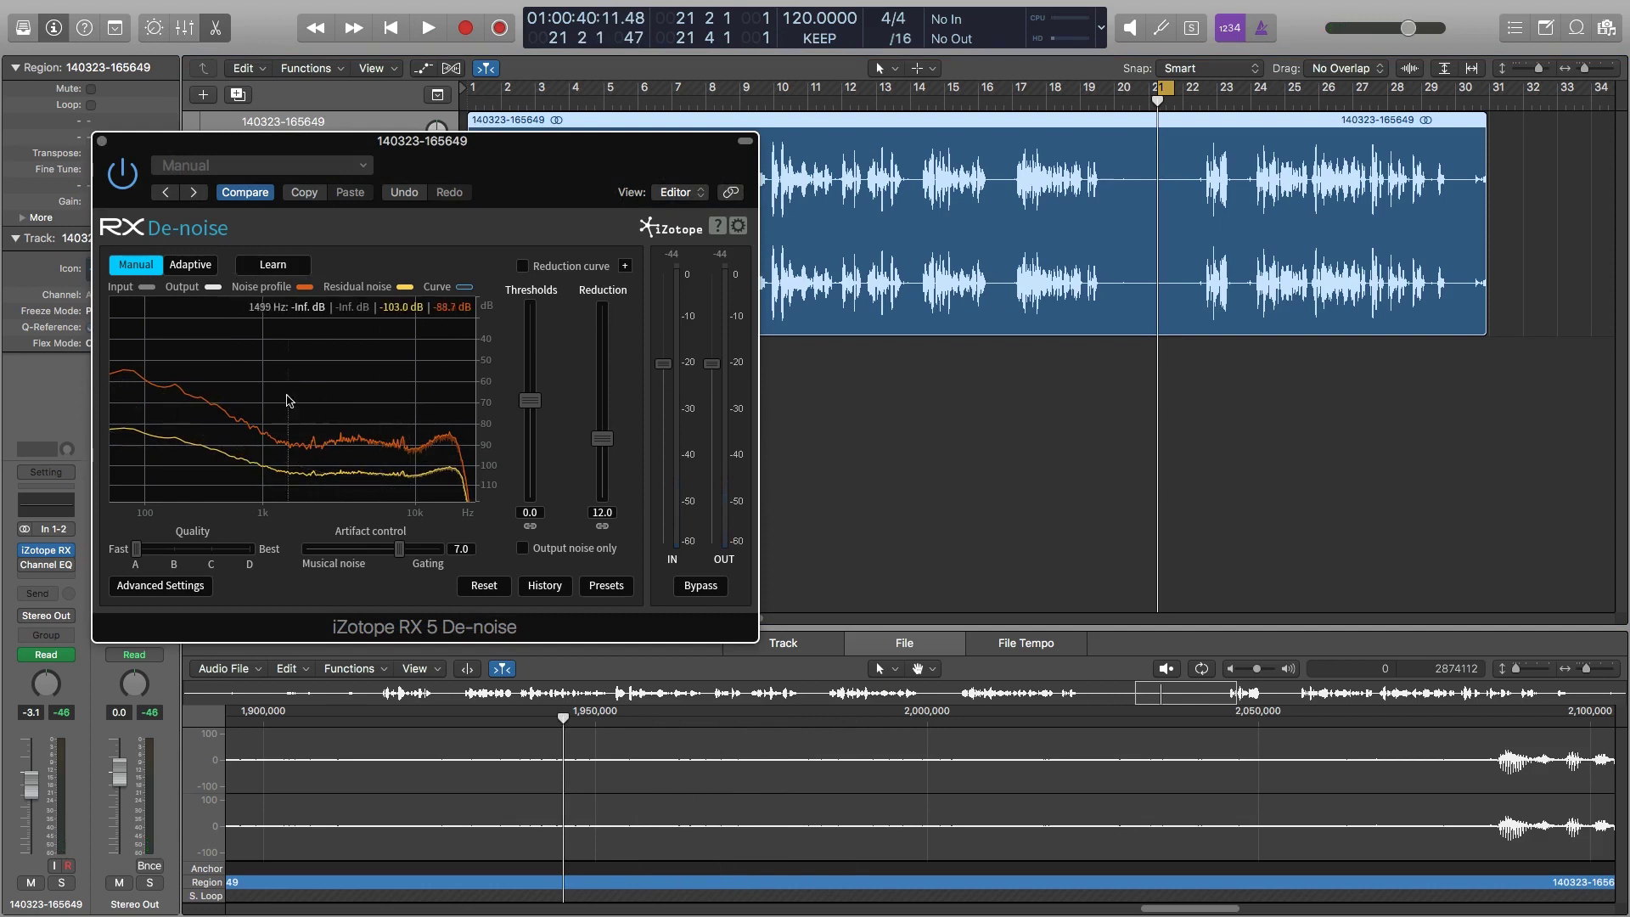
pyautogui.moveTo(518, 141); pyautogui.dragTo(762, 167)
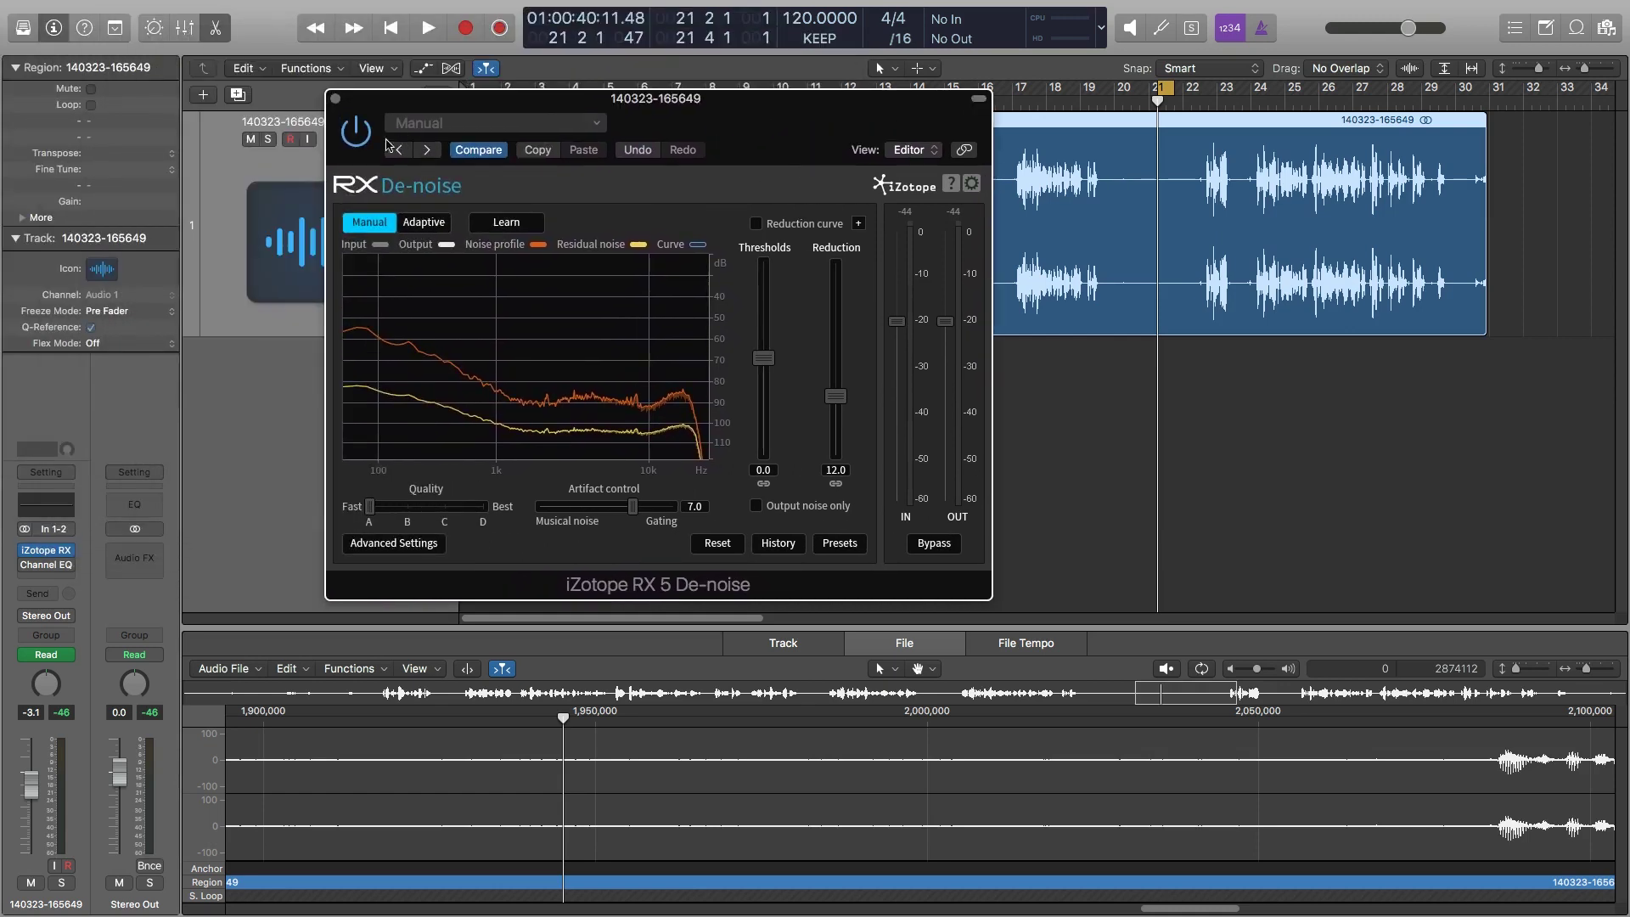
# Step: Listen to the de-noised recording, then shift the De-noise window to the lower right off the track
pyautogui.press('space')
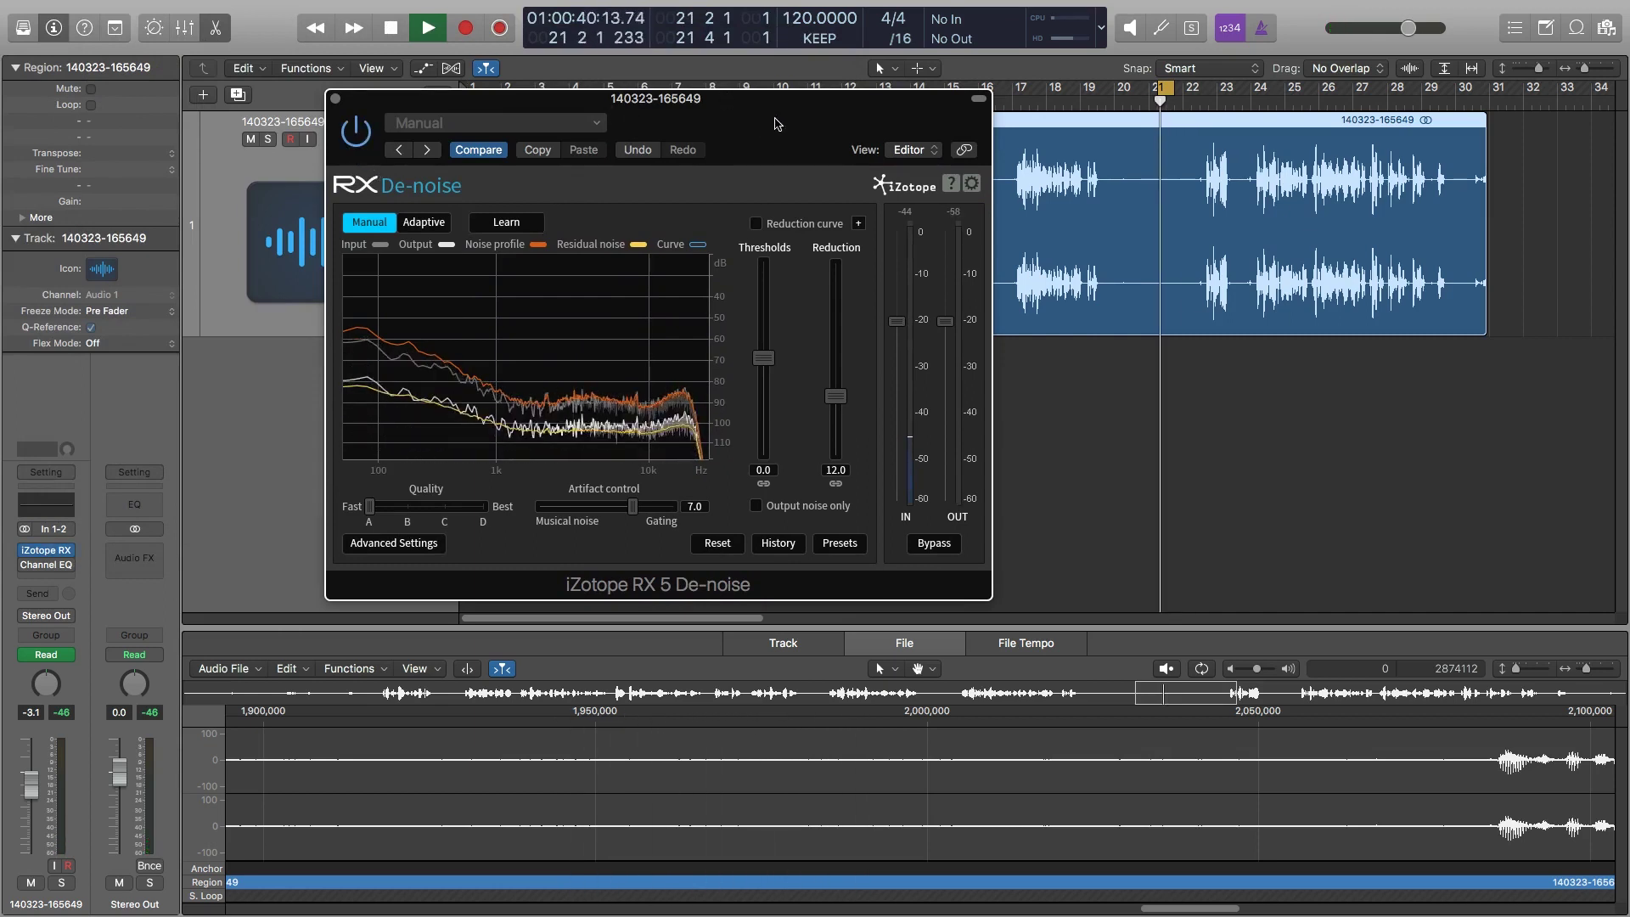
pyautogui.press('space')
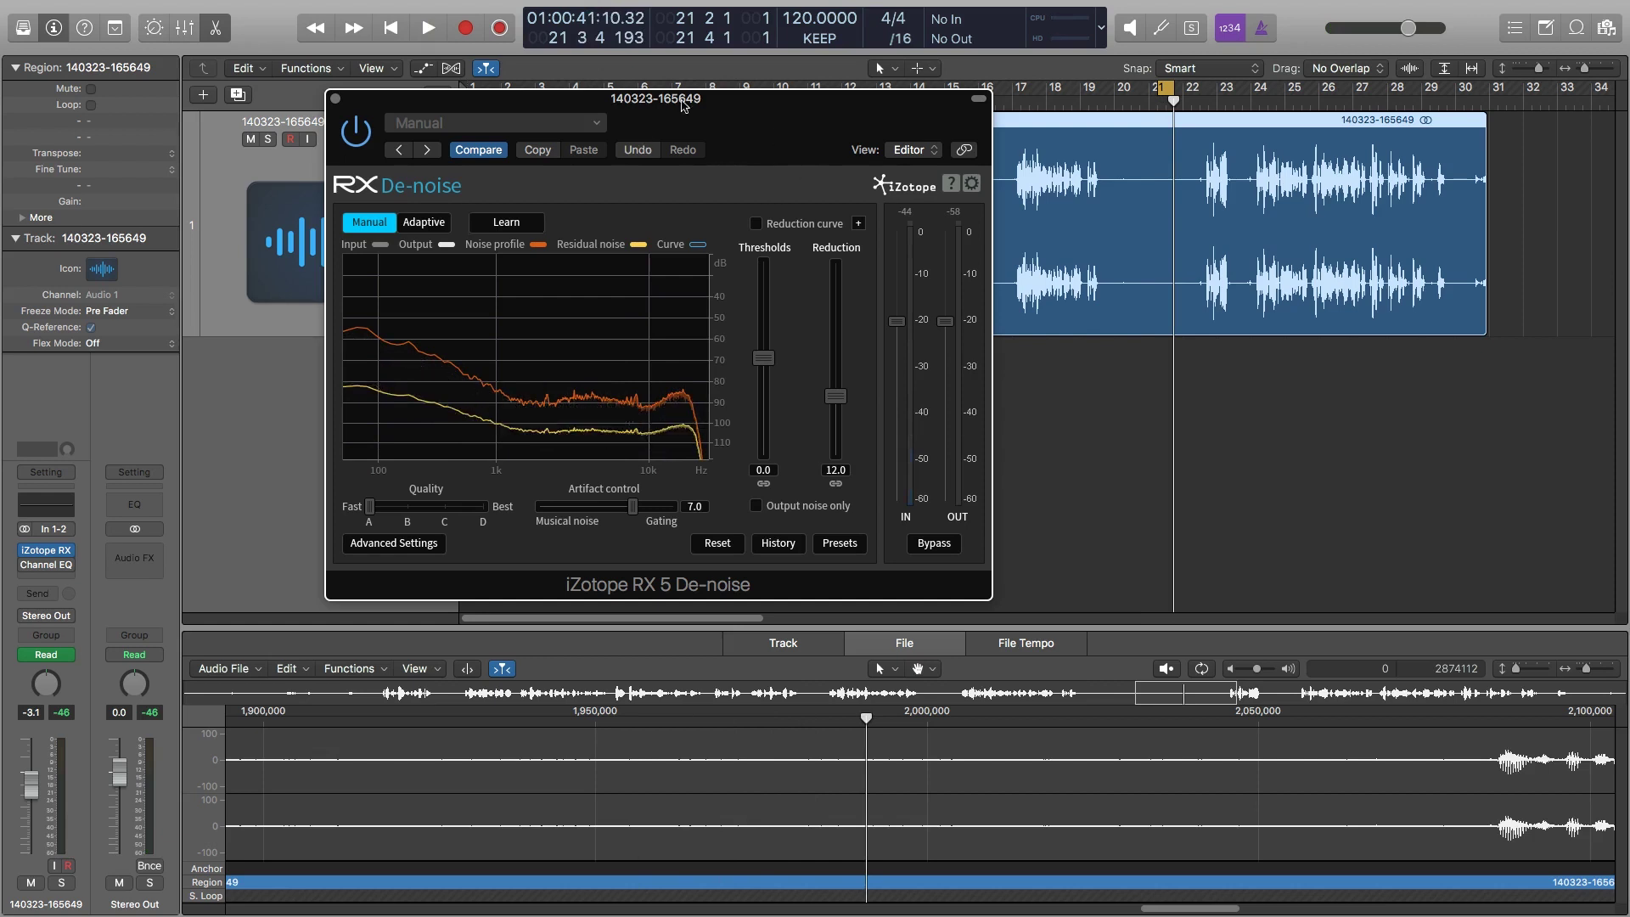
pyautogui.moveTo(786, 132); pyautogui.dragTo(680, 125)
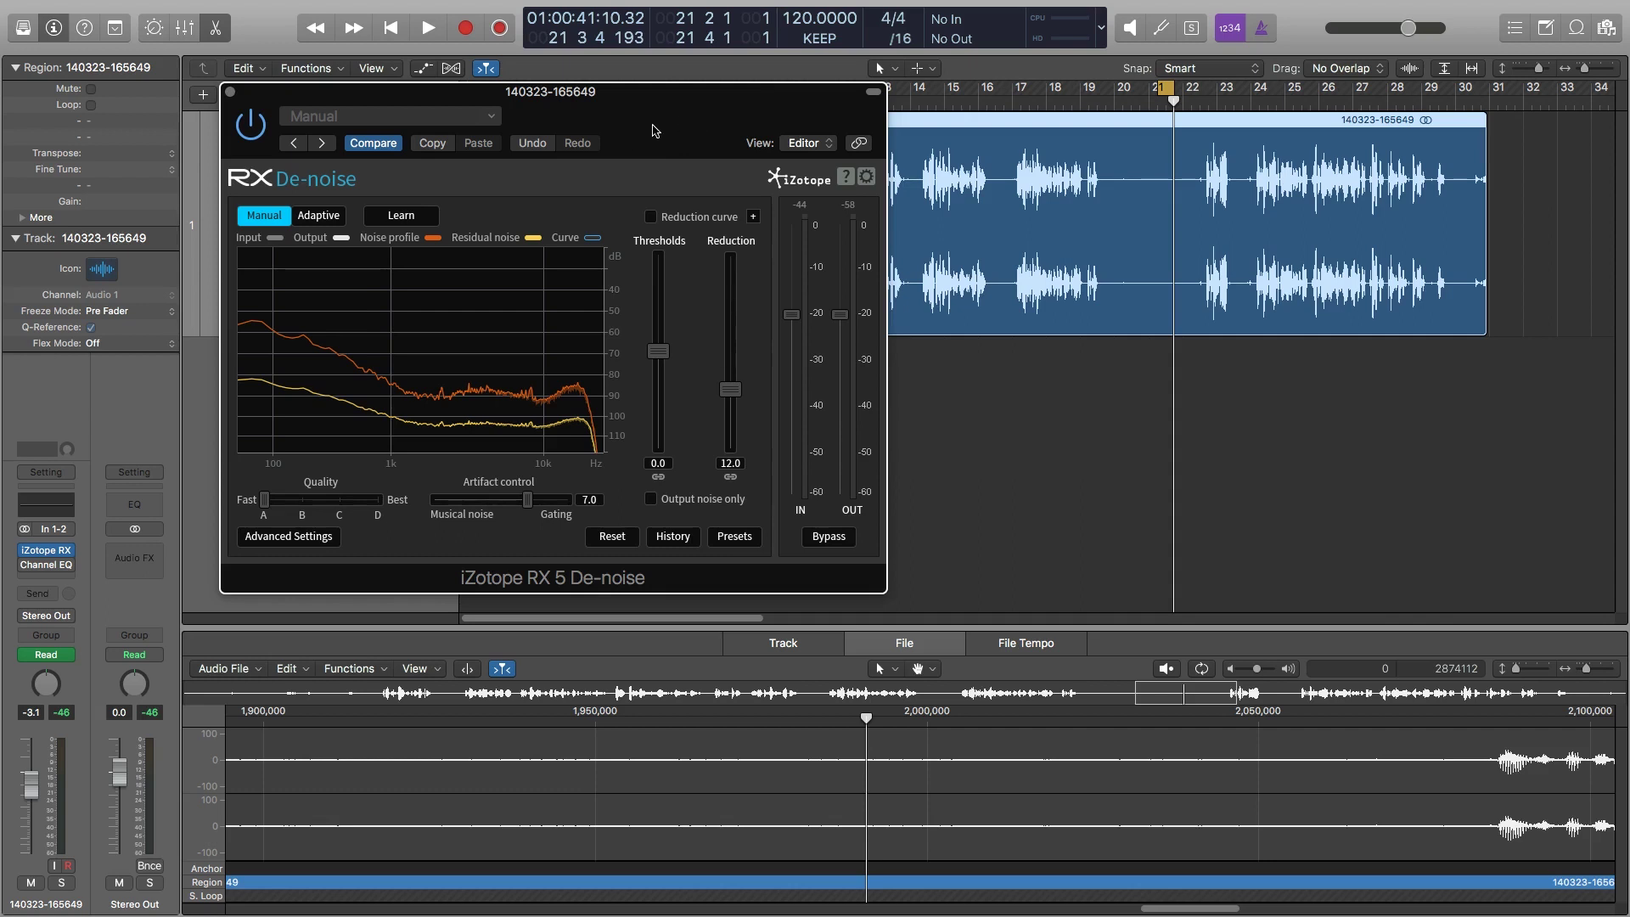
pyautogui.moveTo(652, 130); pyautogui.dragTo(1160, 406)
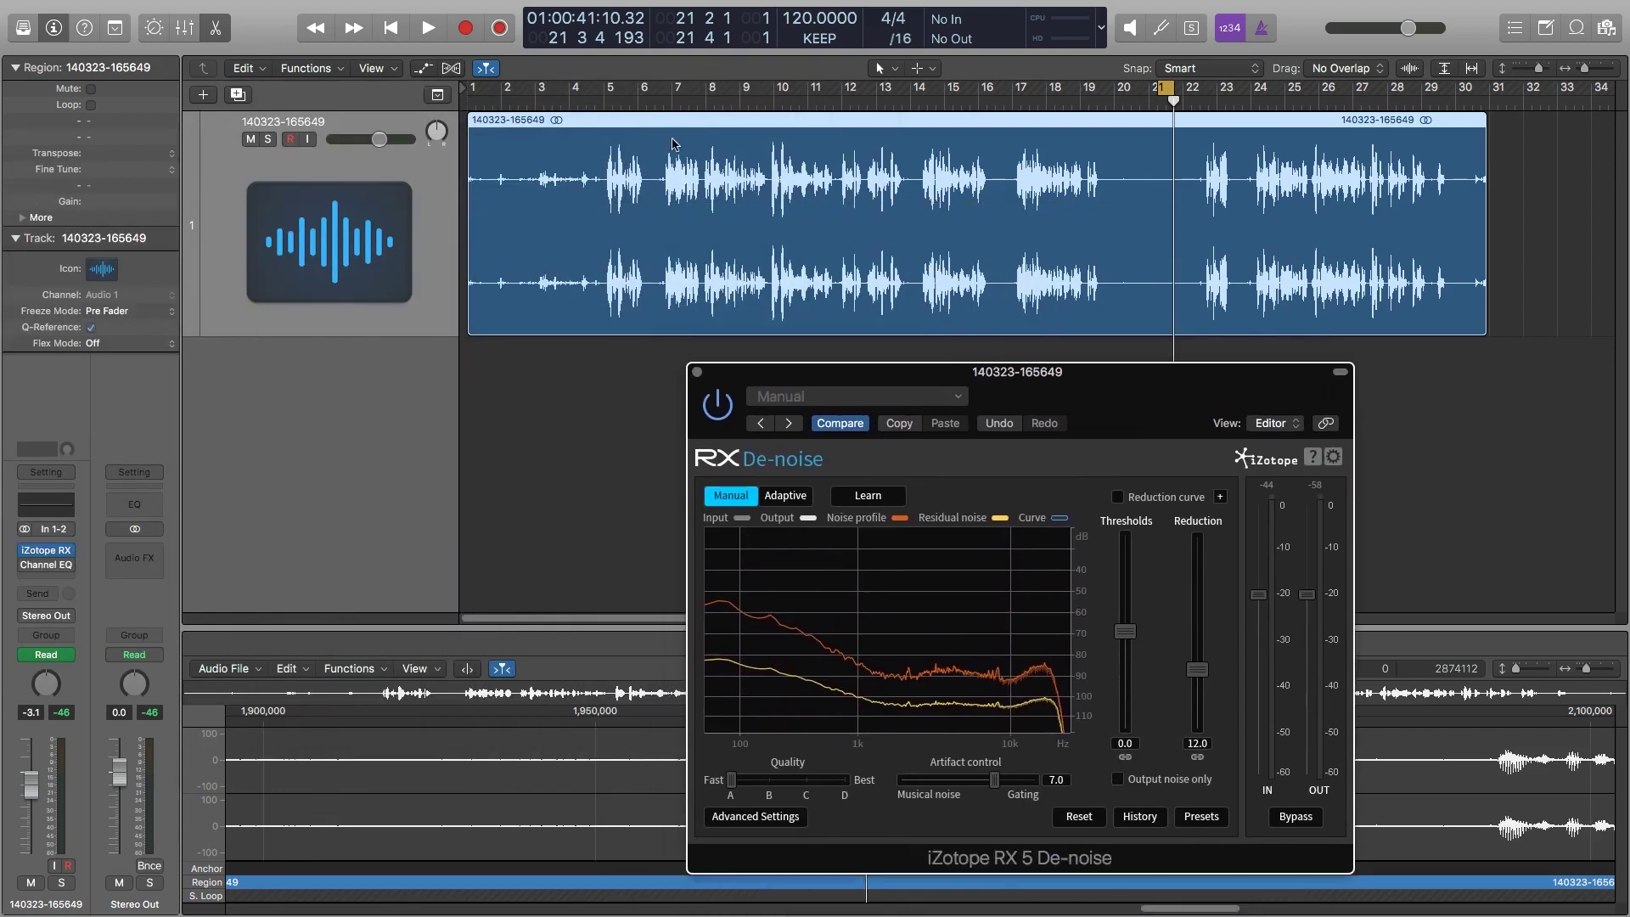
# Step: Play from bar 7 and raise the De-noise Reduction to about 39 dB while listening
pyautogui.click(670, 92)
pyautogui.press('space')
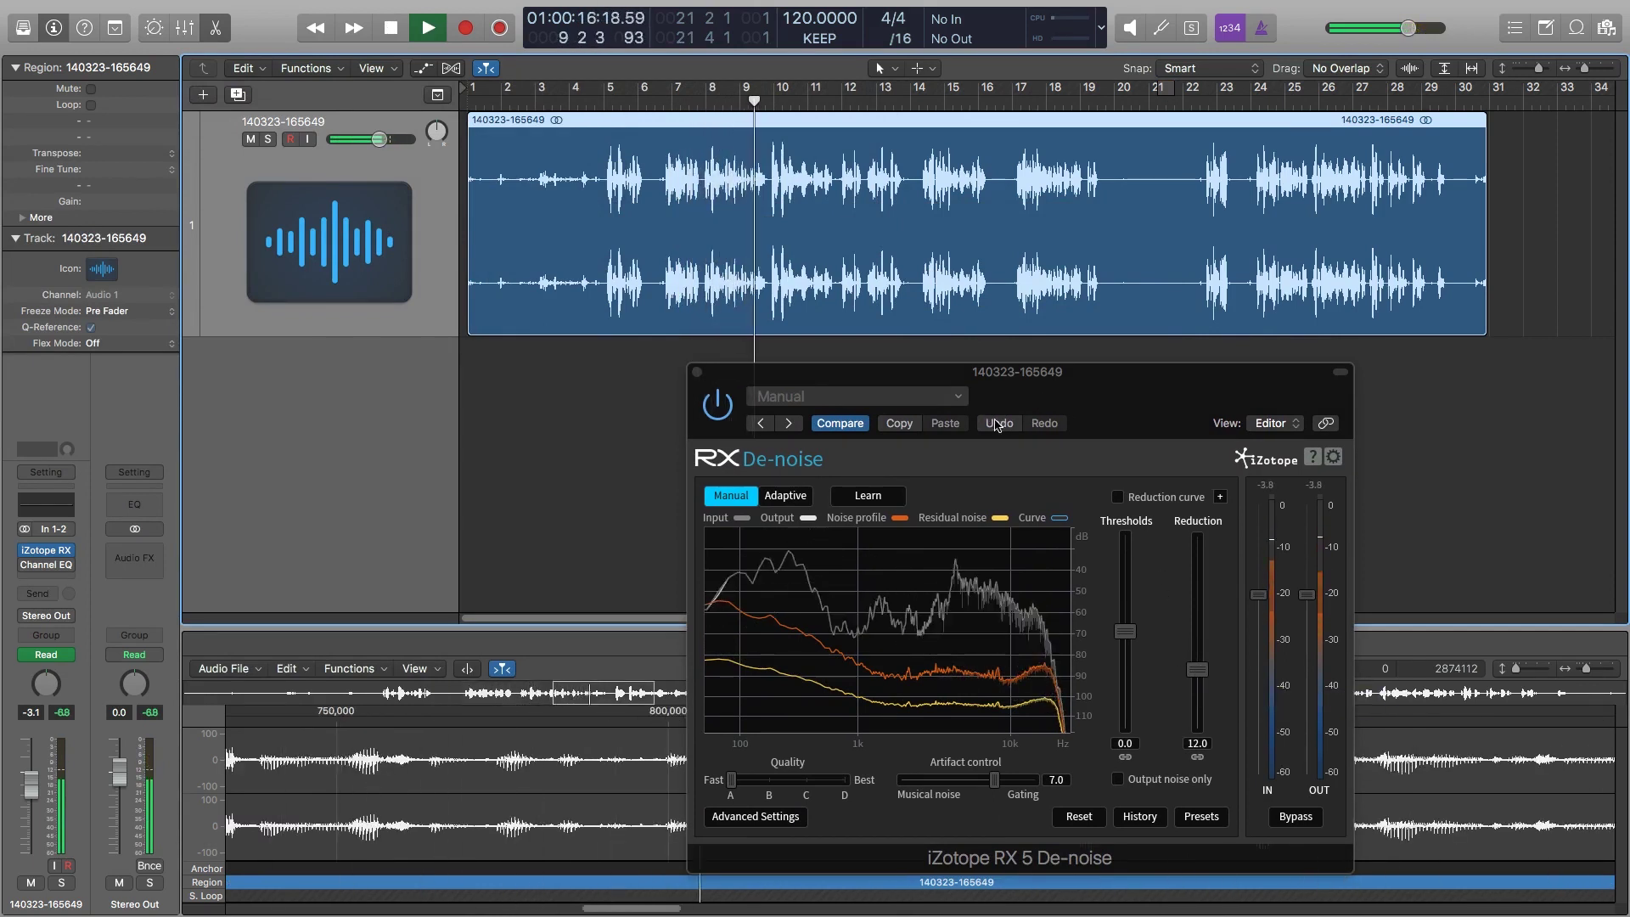
pyautogui.press('space')
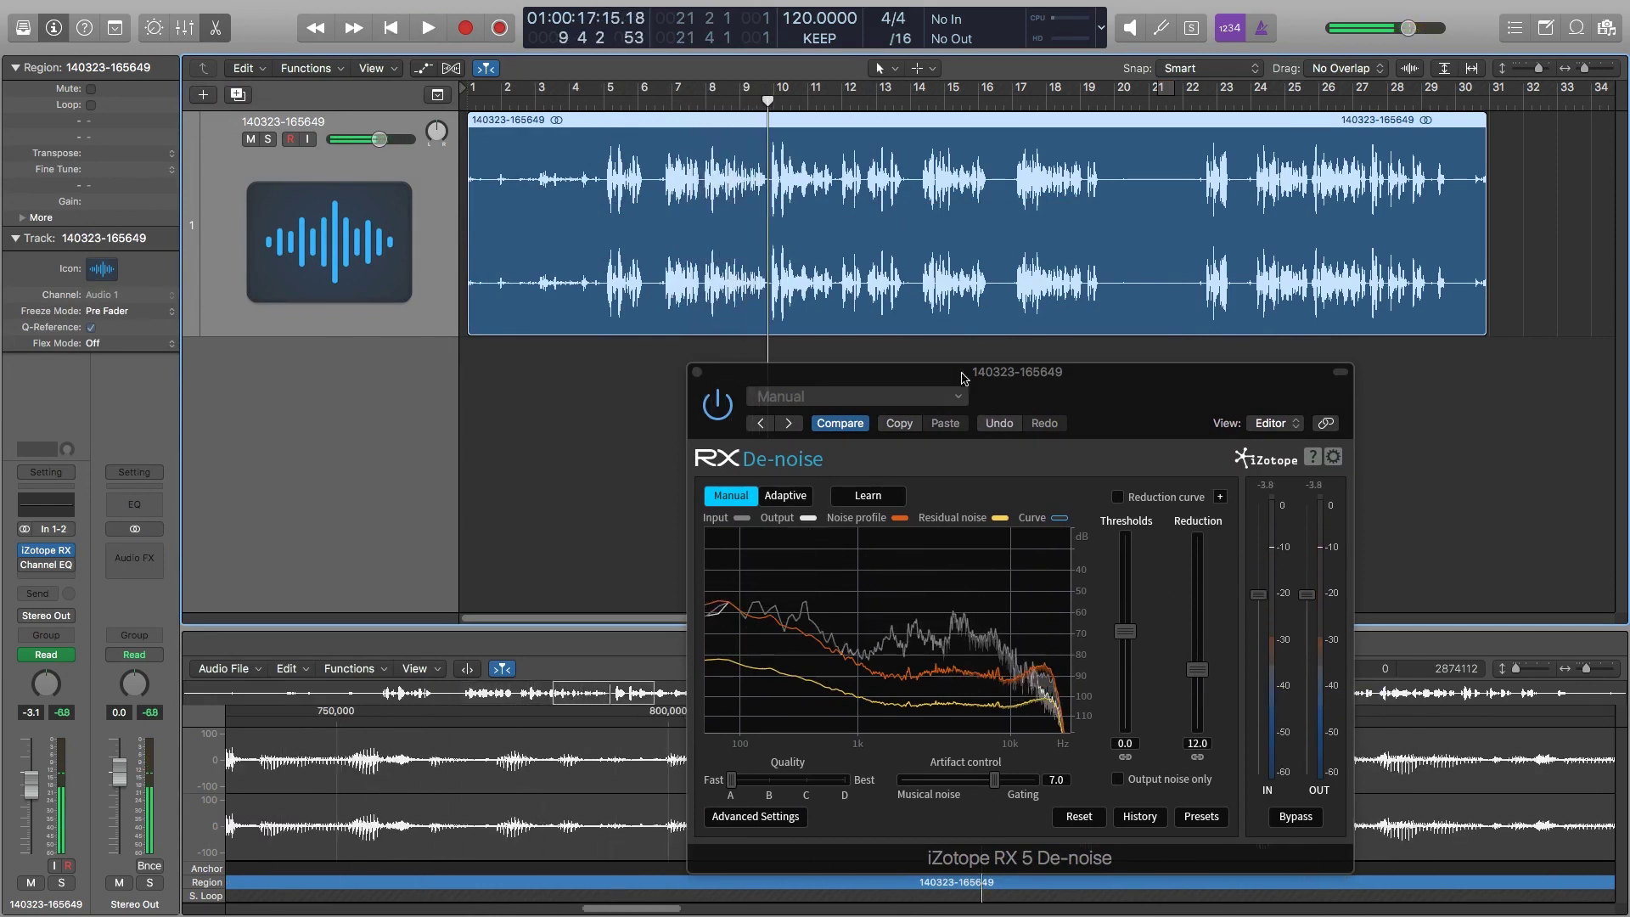
pyautogui.click(686, 119)
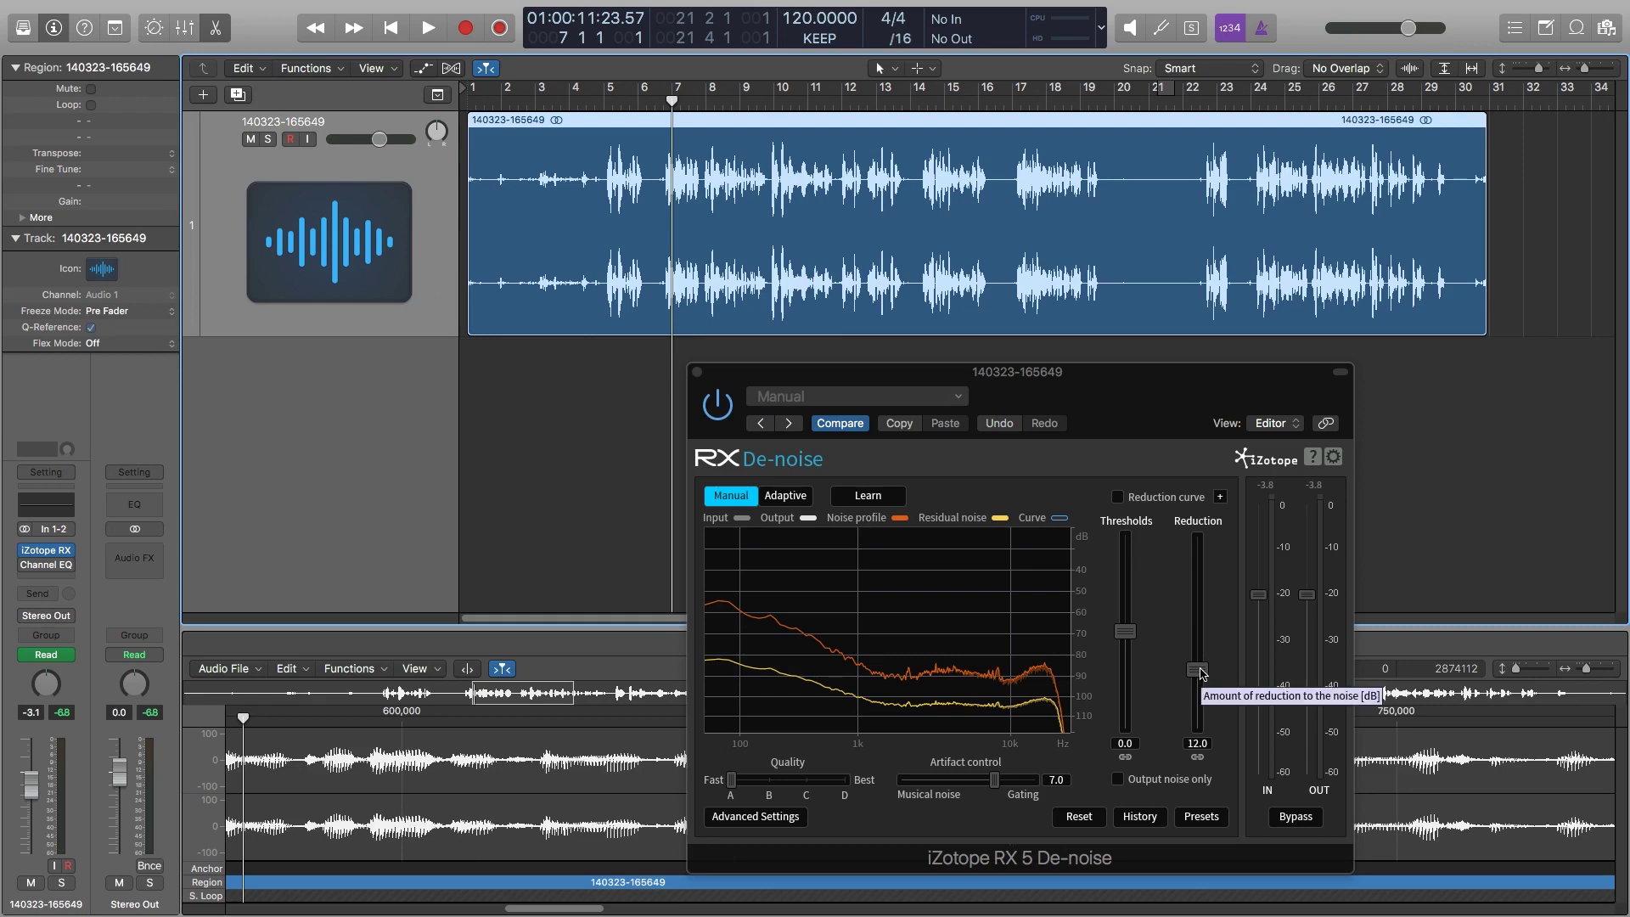
pyautogui.press('space')
pyautogui.moveTo(1199, 669); pyautogui.dragTo(1197, 547)
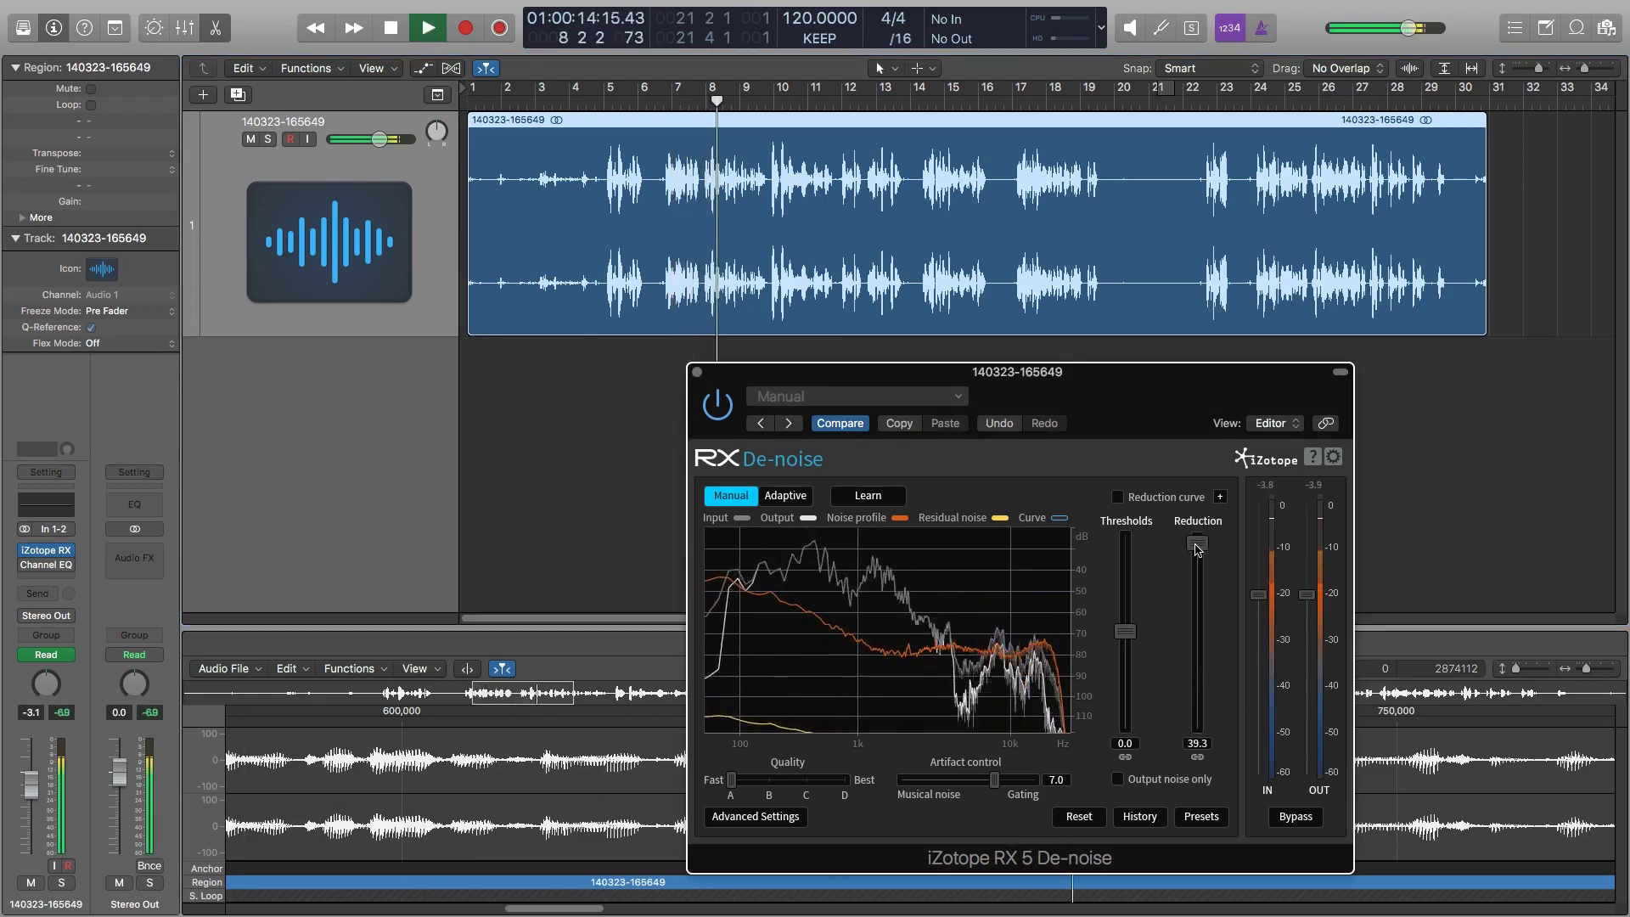
pyautogui.press('space')
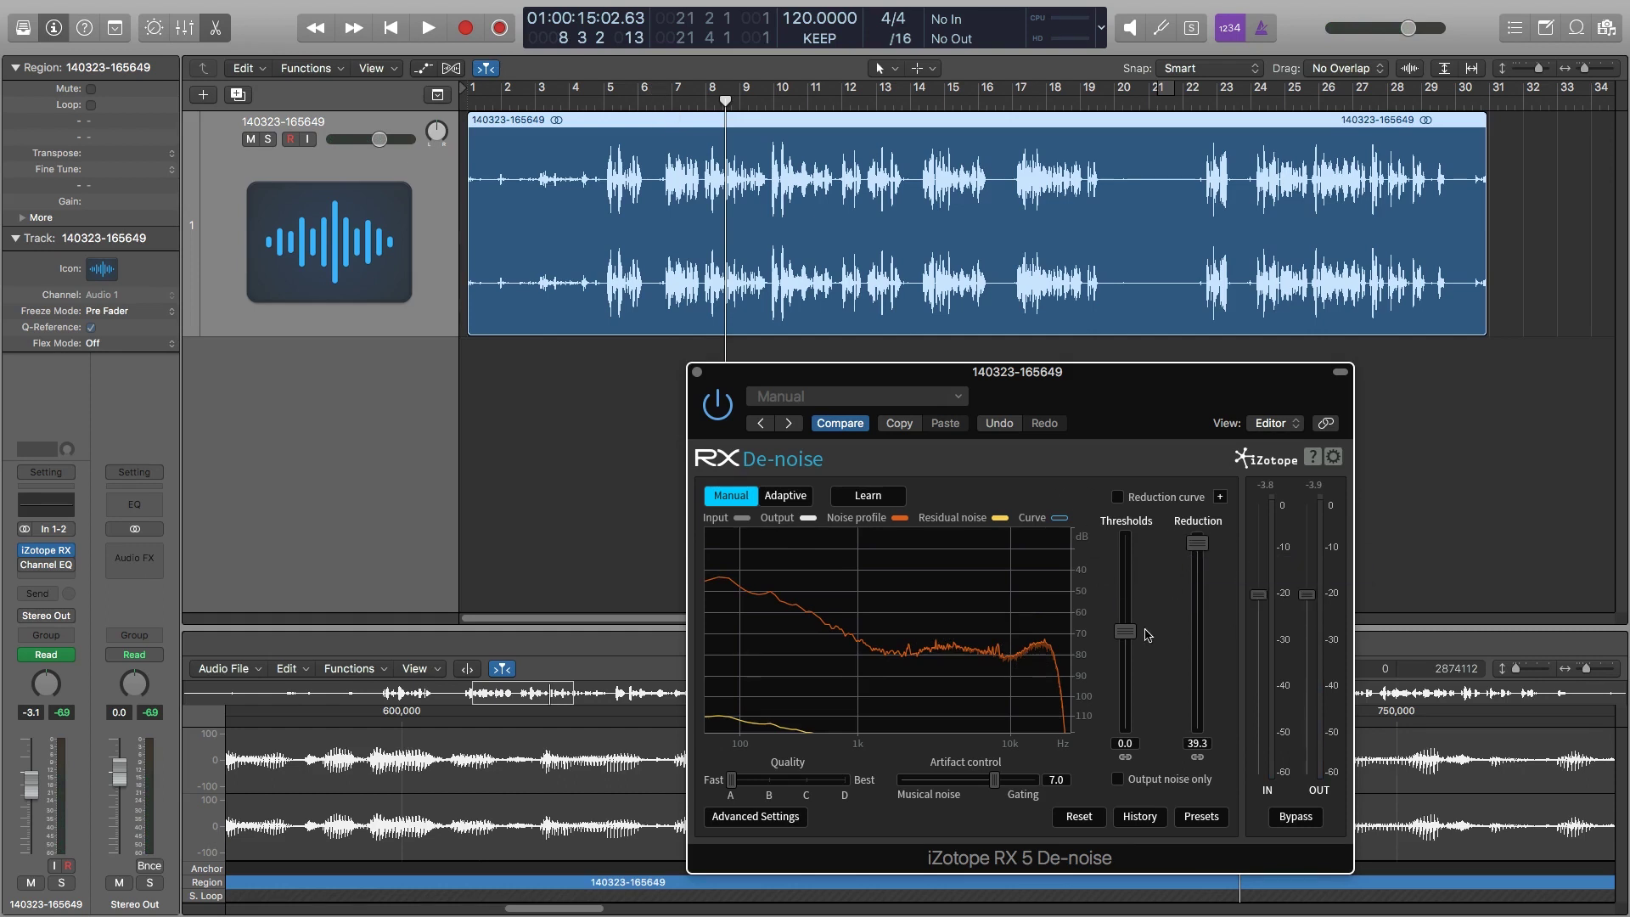
# Step: Nudge the threshold and return it to 0.0, then drop Reduction to 0.0
pyautogui.moveTo(1124, 632); pyautogui.dragTo(1126, 624)
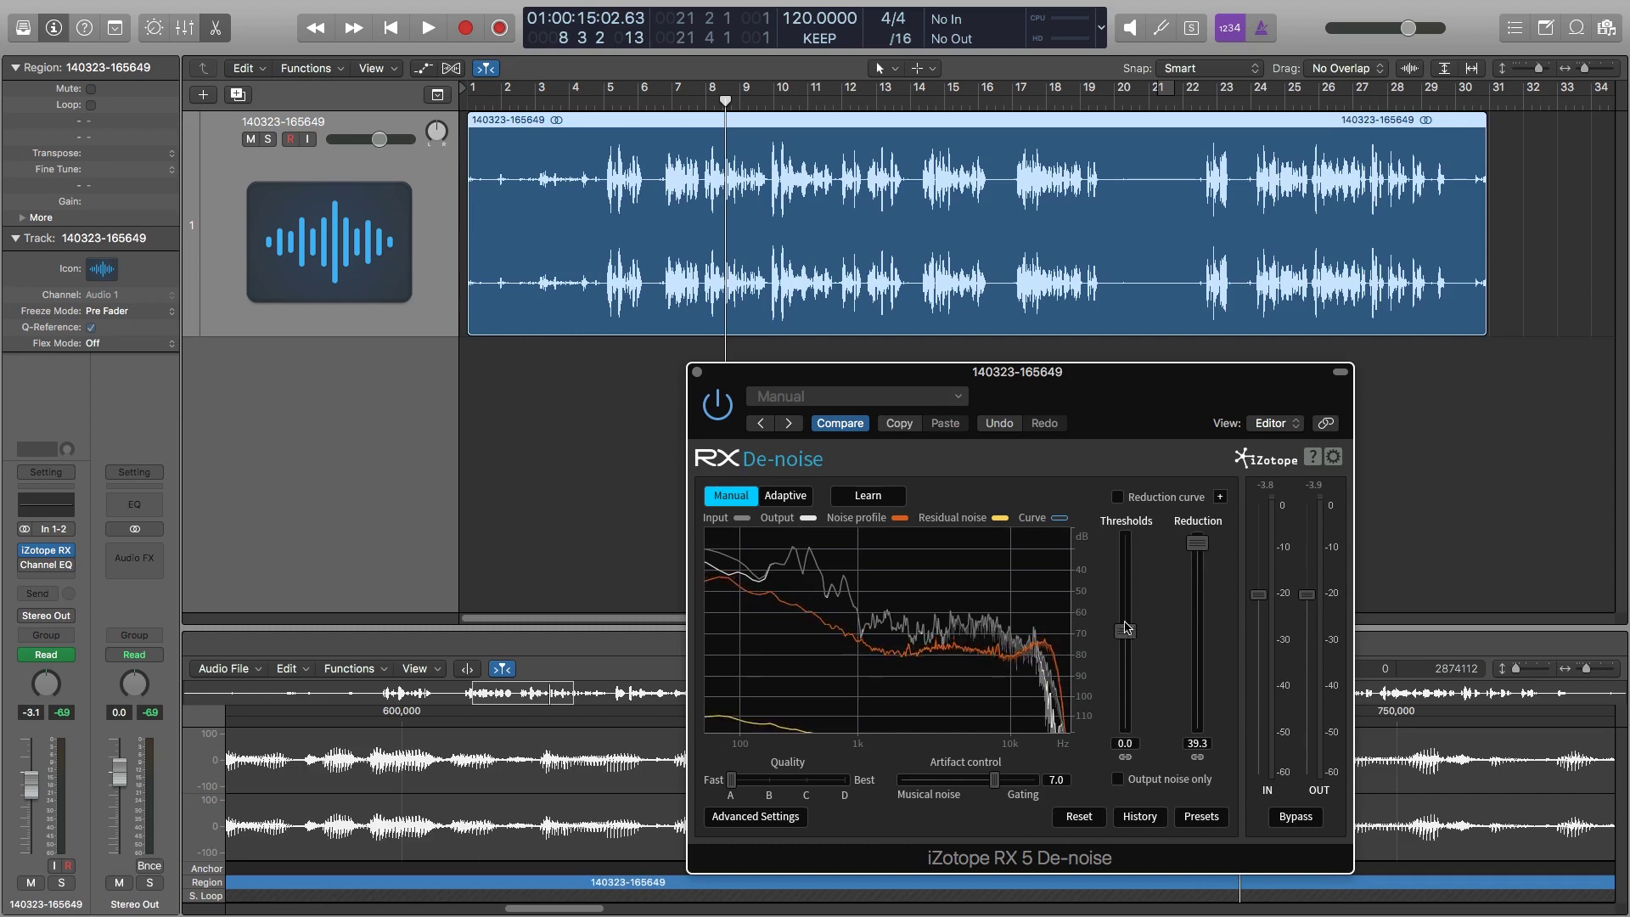
pyautogui.keyDown('alt'); pyautogui.click(1124, 620); pyautogui.keyUp('alt')
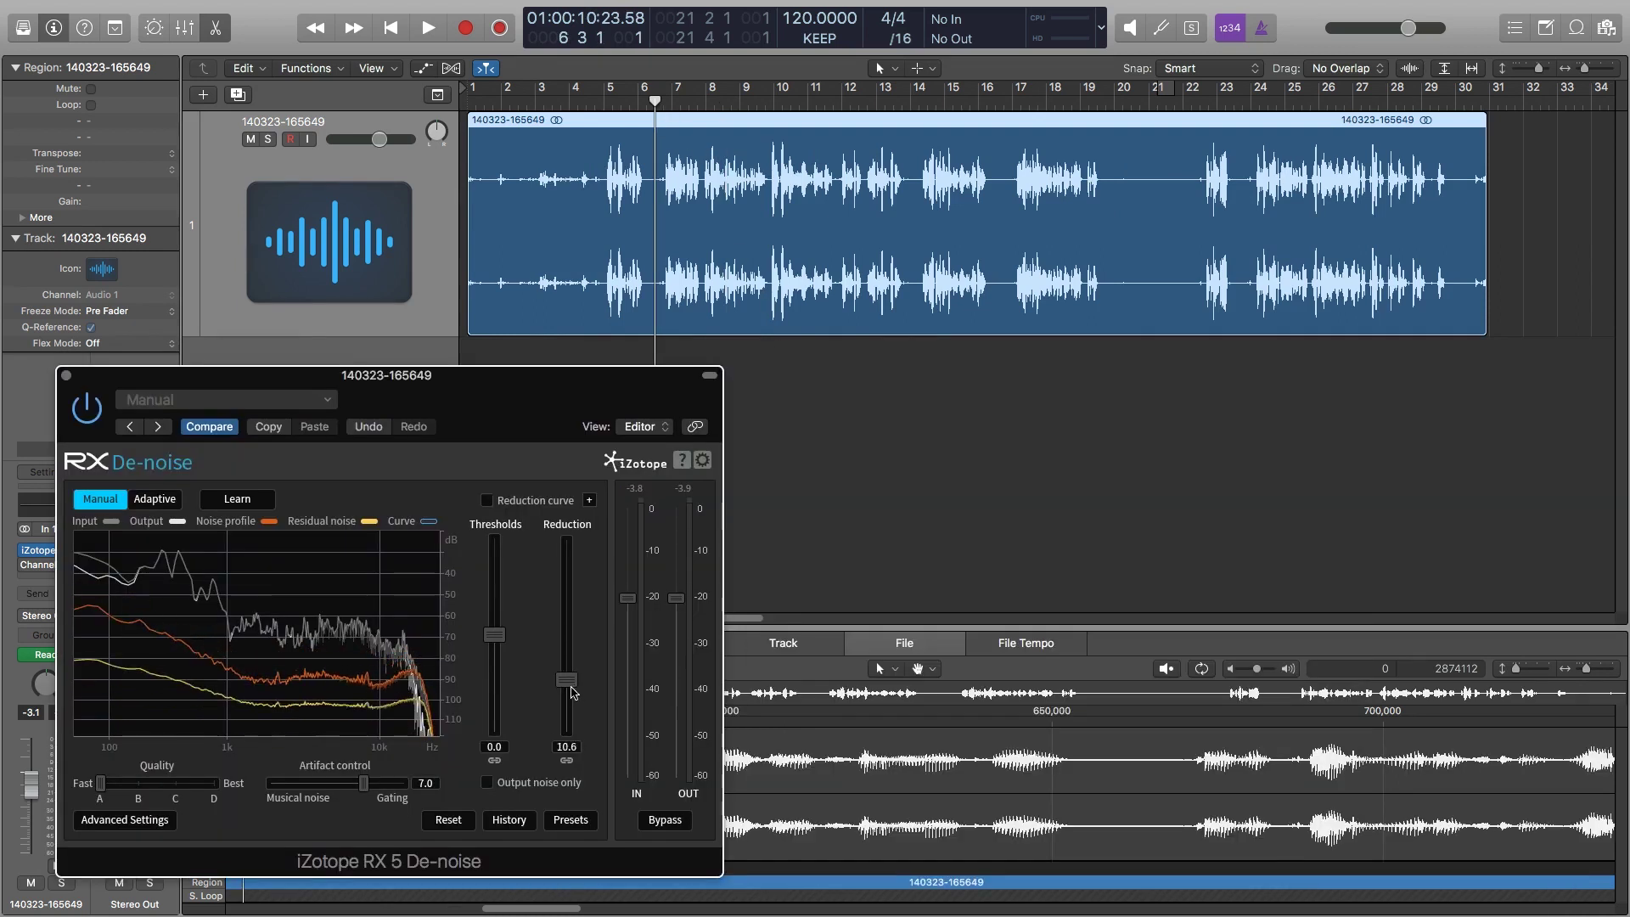
pyautogui.moveTo(569, 670); pyautogui.dragTo(574, 754)
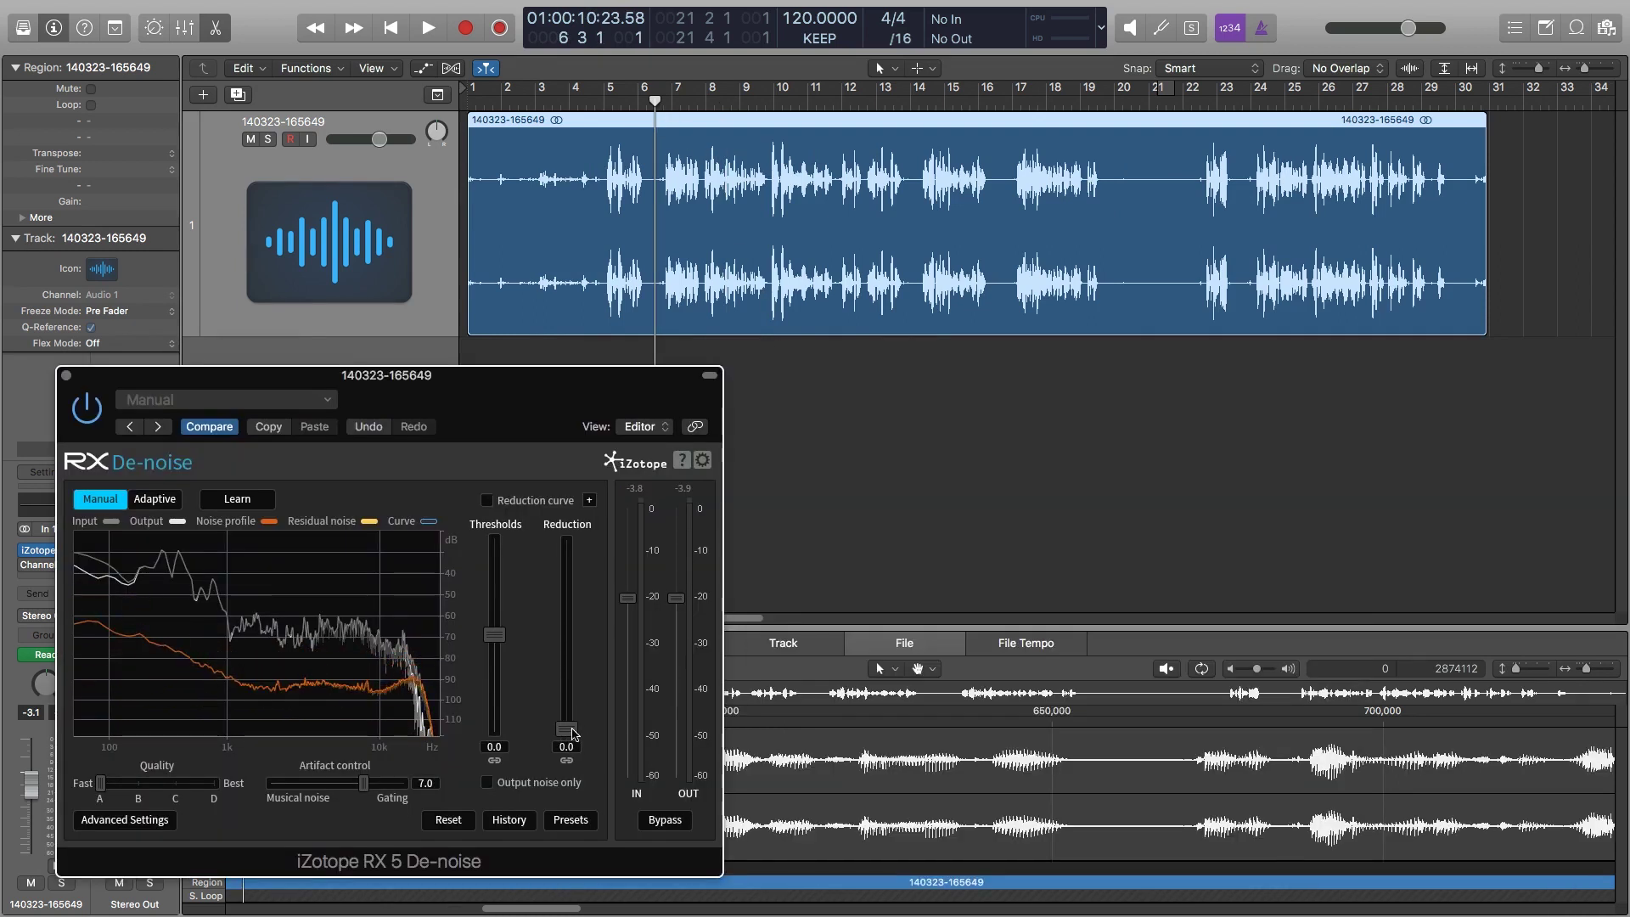
# Step: Play the recording while raising Reduction from 0.0 to about 13.9 dB for comparison
pyautogui.press('space')
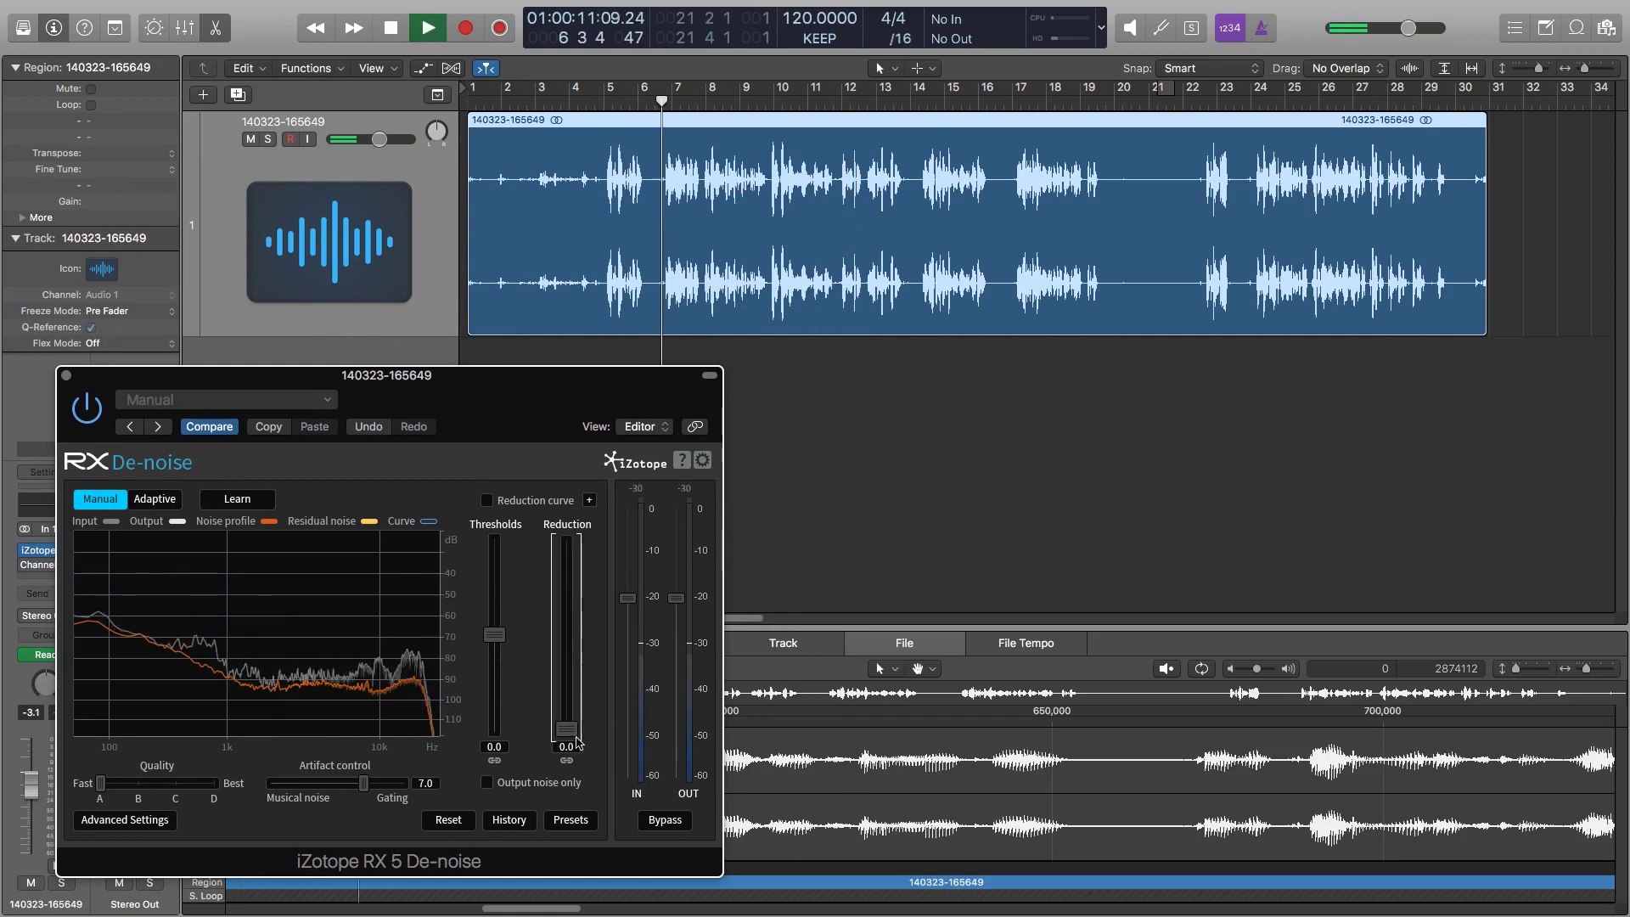
pyautogui.moveTo(566, 728); pyautogui.dragTo(558, 672)
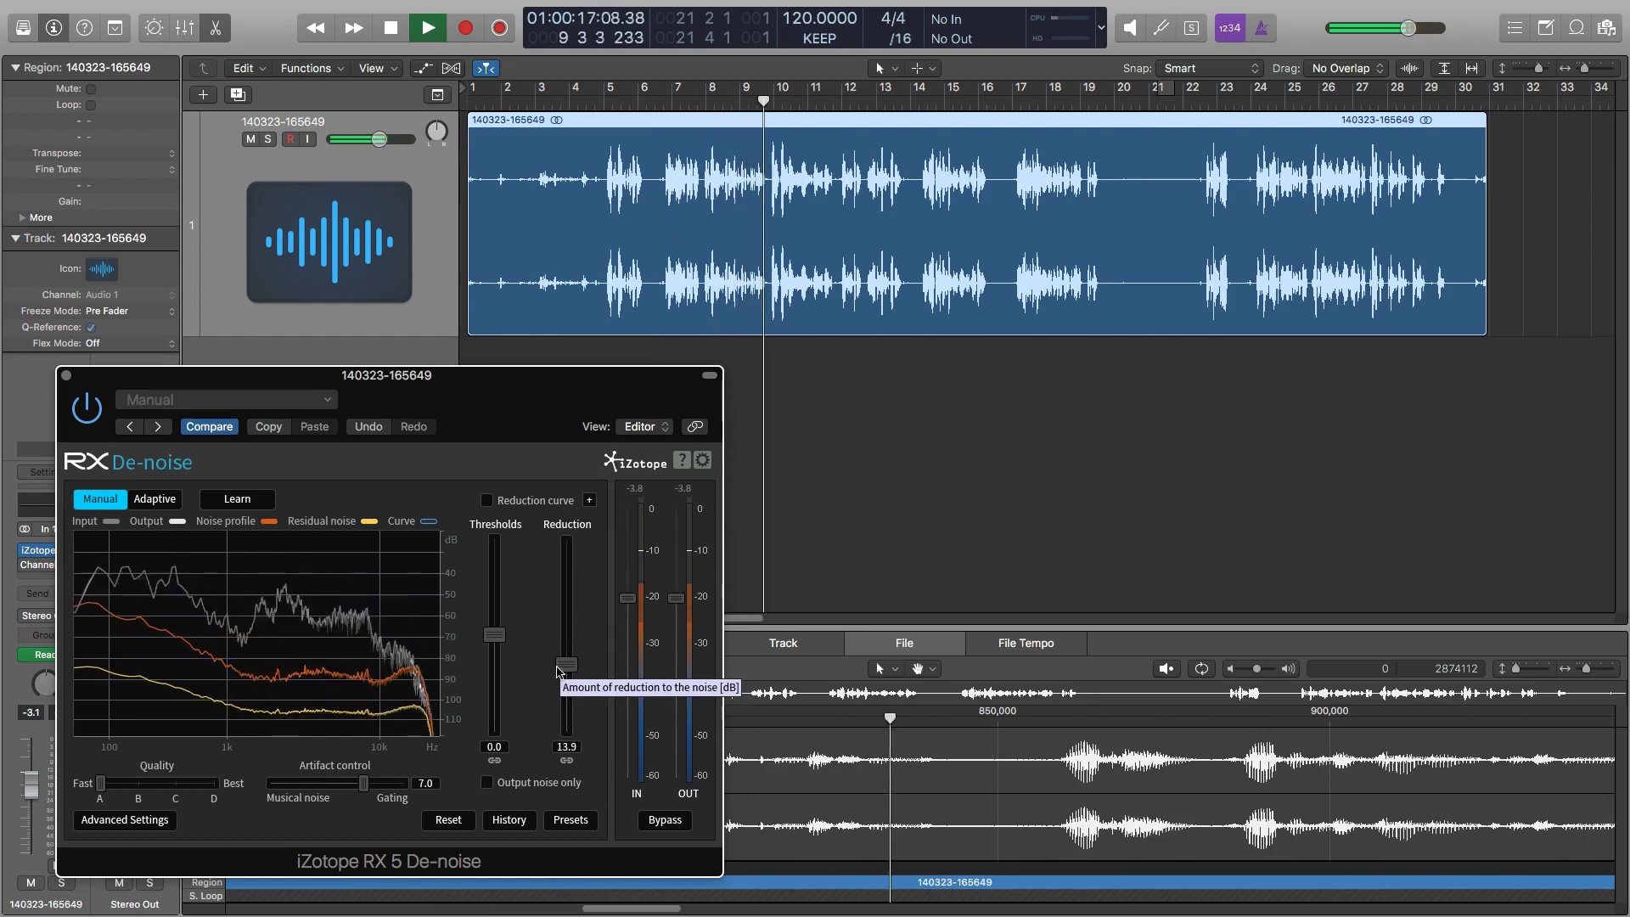
pyautogui.press('space')
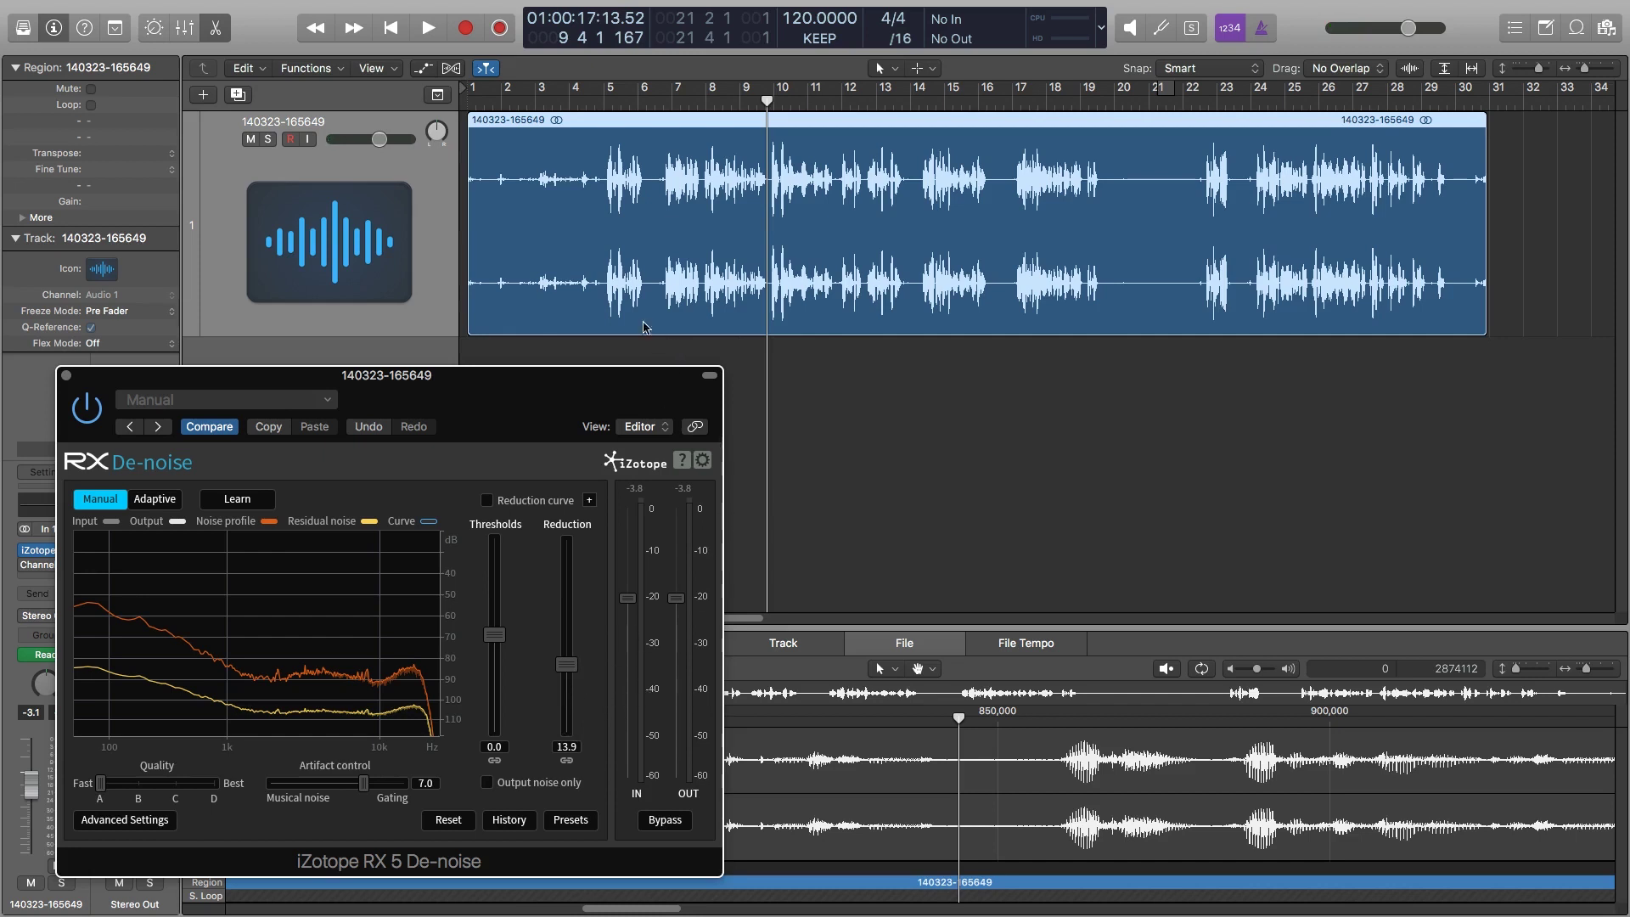
# Step: Replay from bar 6 and settle Reduction at 13.2 dB, moving the De-noise window up
pyautogui.moveTo(670, 104); pyautogui.dragTo(654, 105)
pyautogui.press('space')
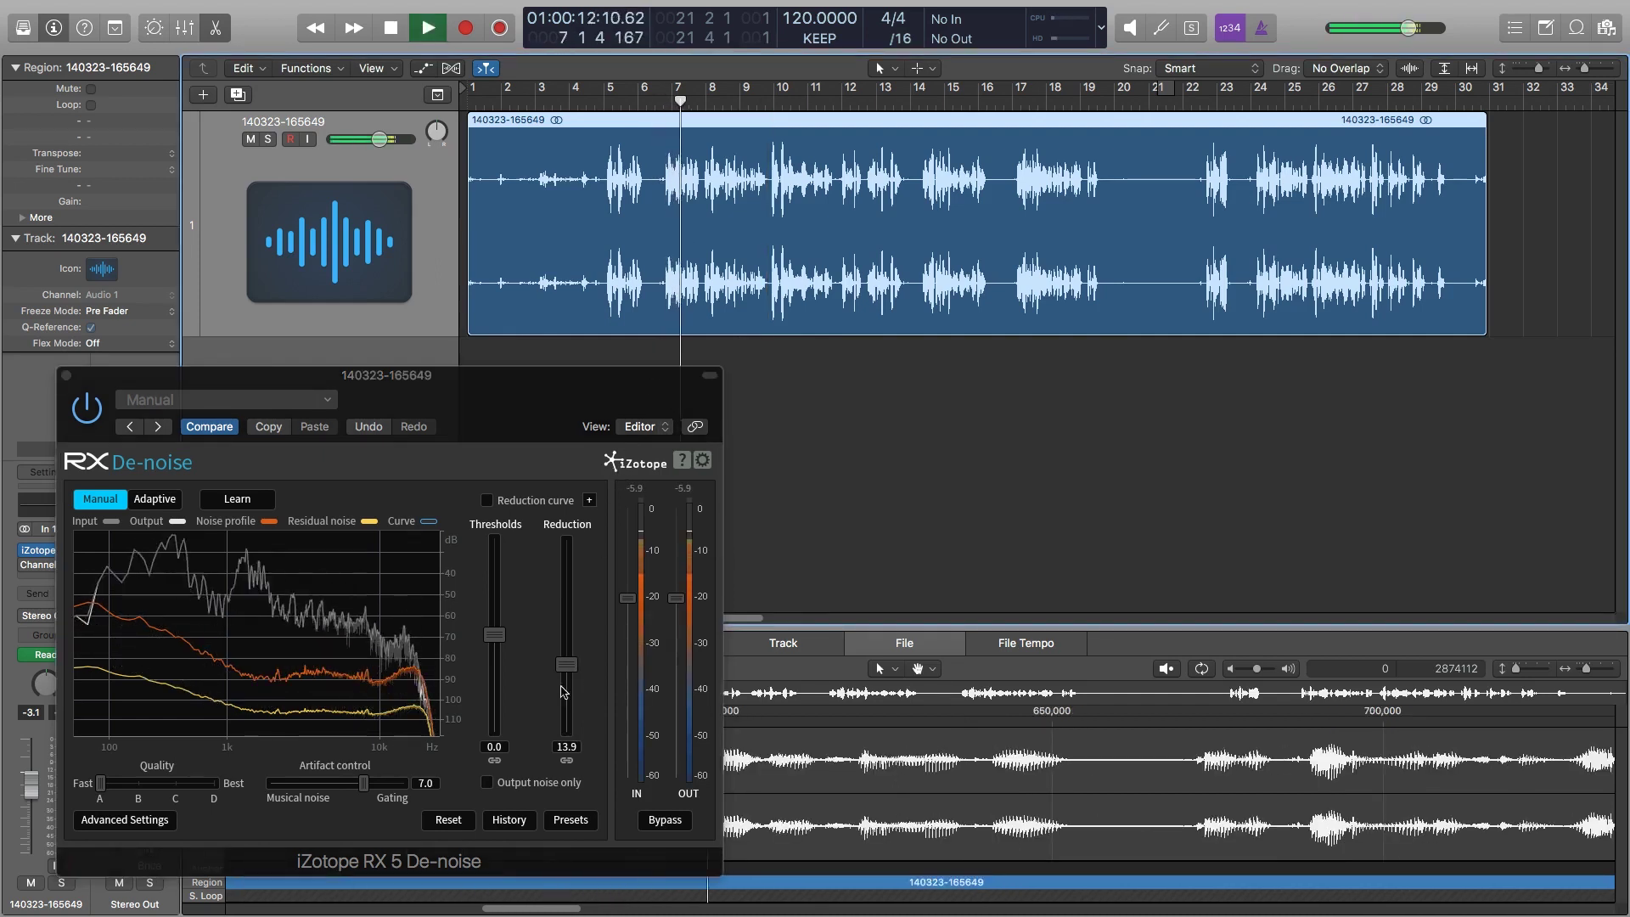
pyautogui.click(569, 671)
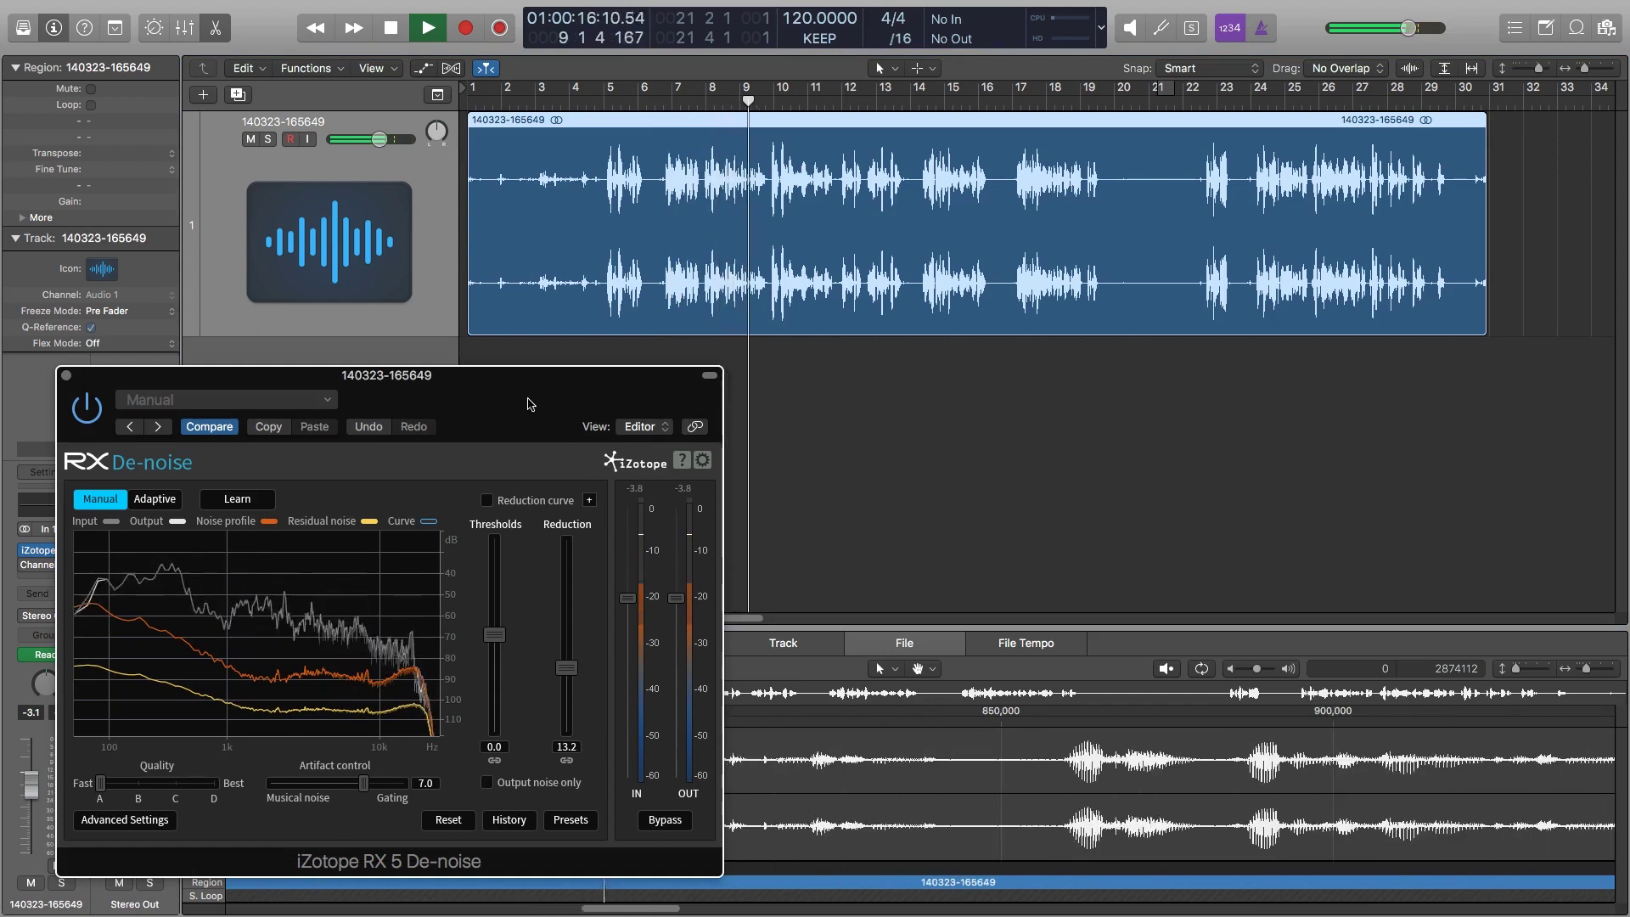
pyautogui.press('space')
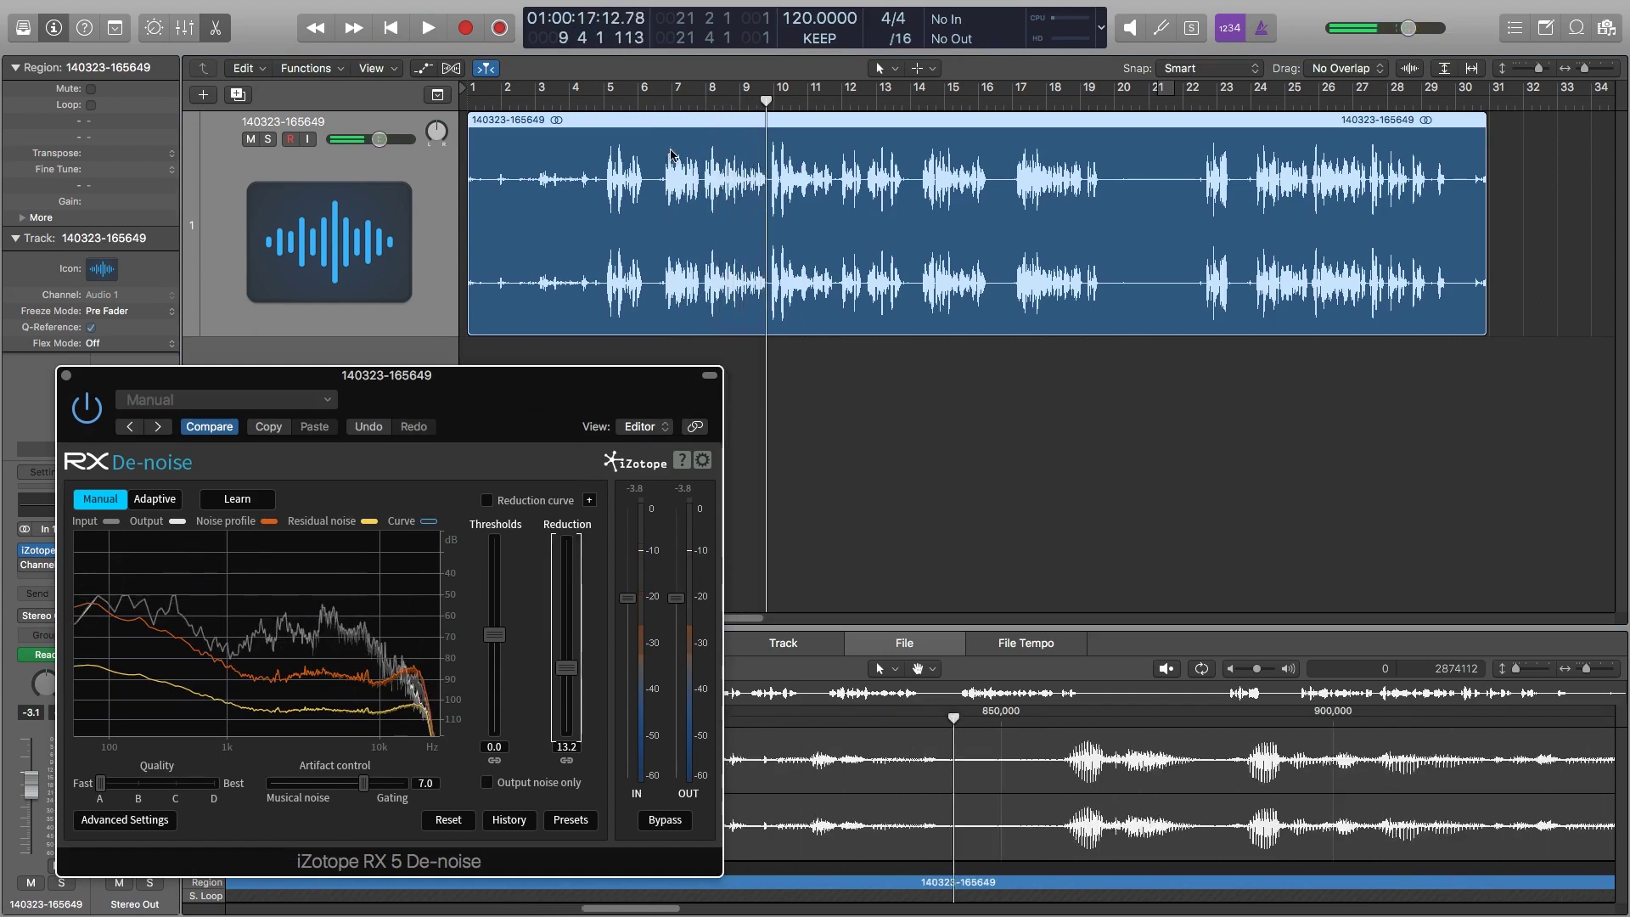
pyautogui.moveTo(613, 389); pyautogui.dragTo(599, 201)
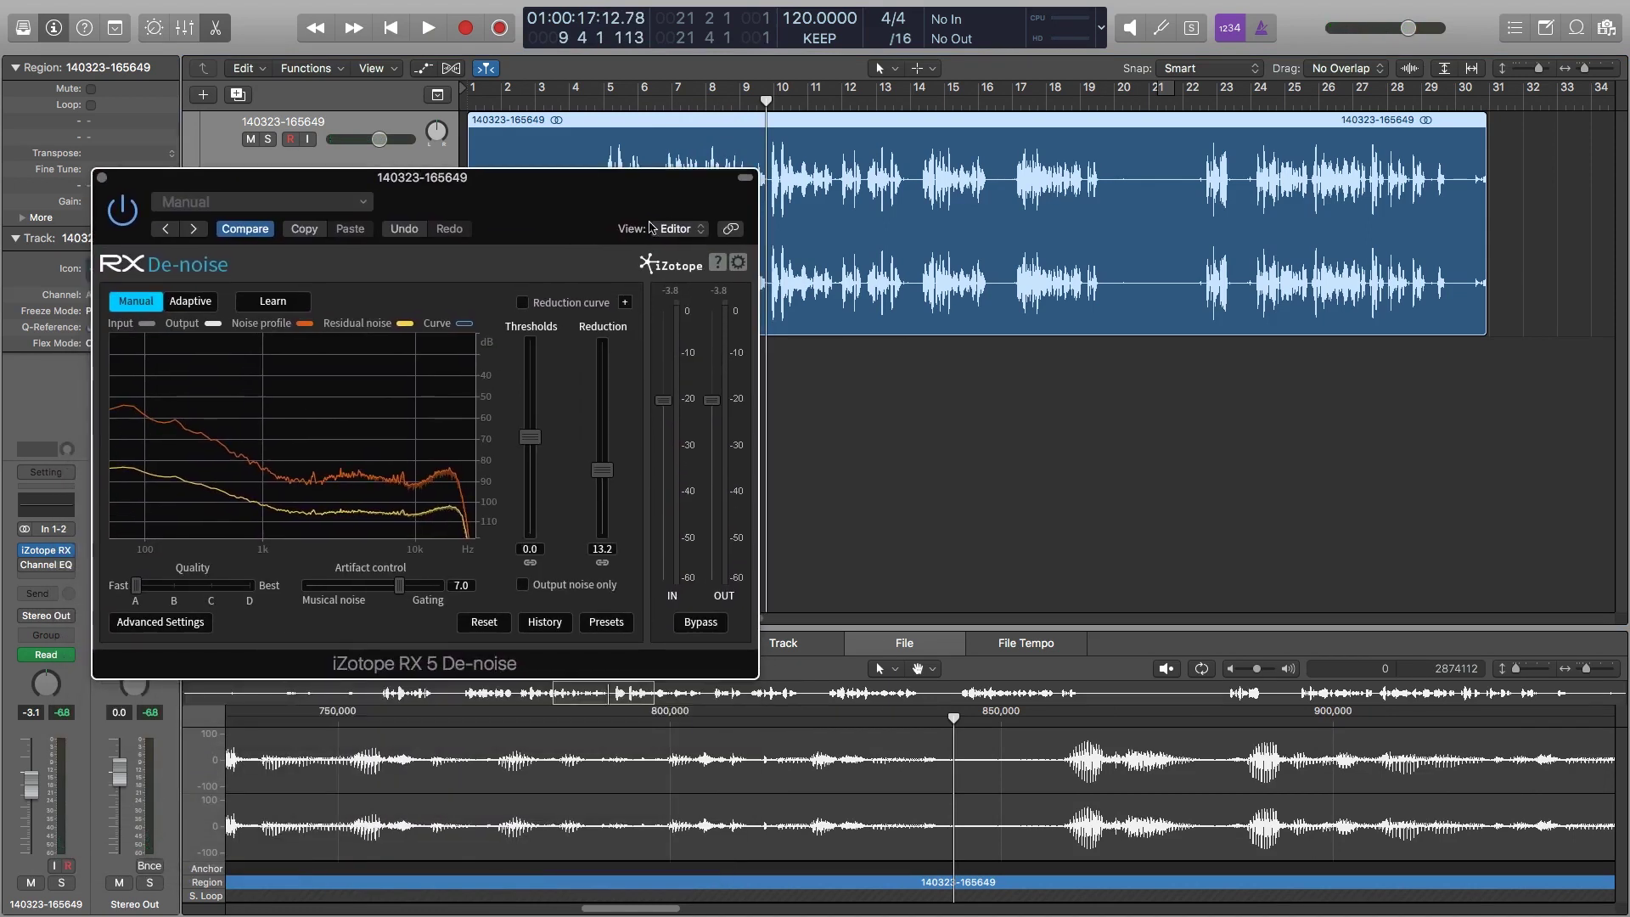